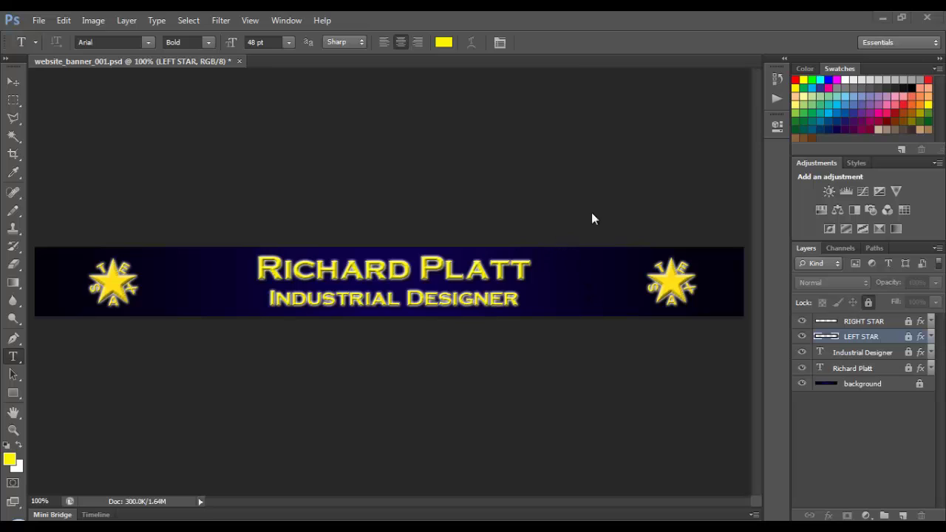
- Change the banner height from 100 to 60 pixels with Constrain Proportions turned off
left_click(38, 20)
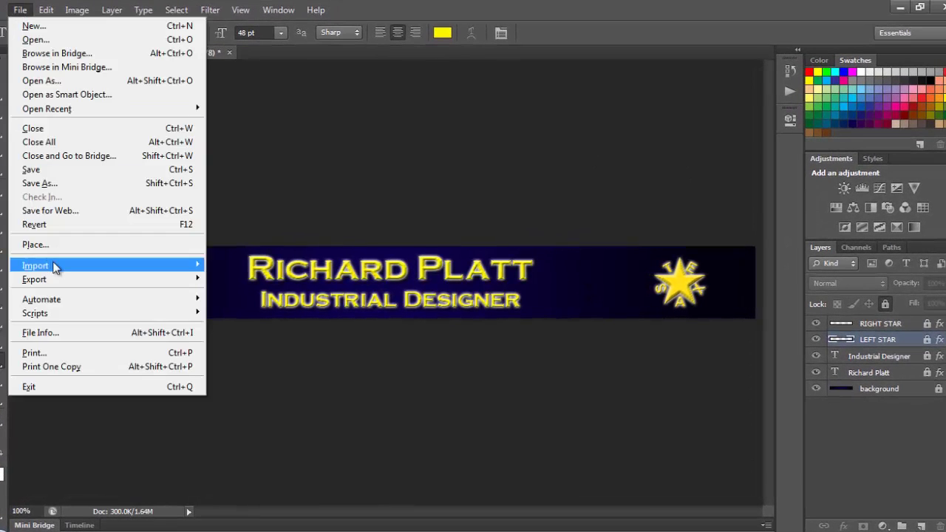
left_click(181, 63)
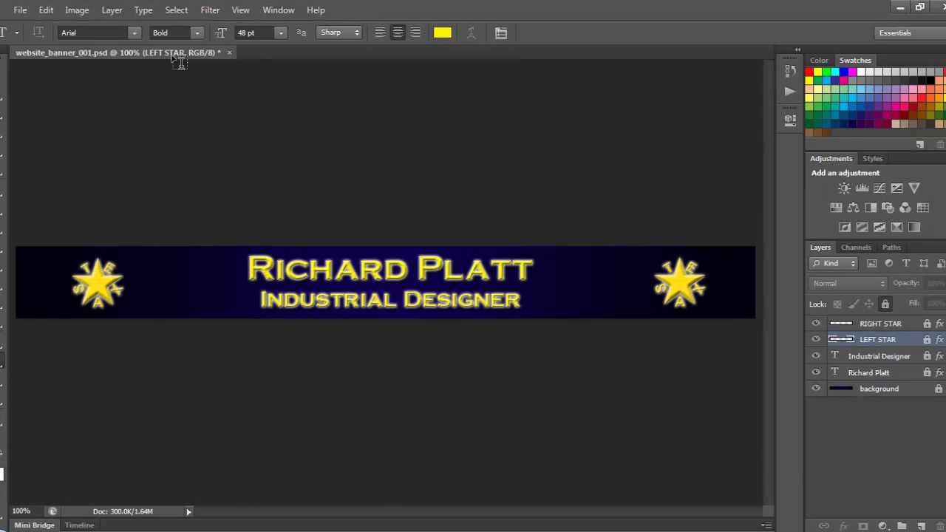
left_click(78, 9)
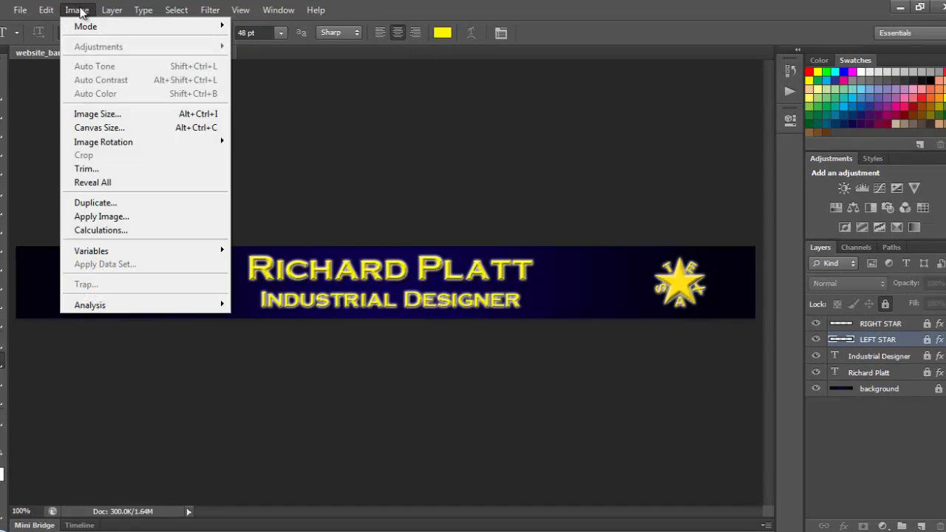
left_click(87, 114)
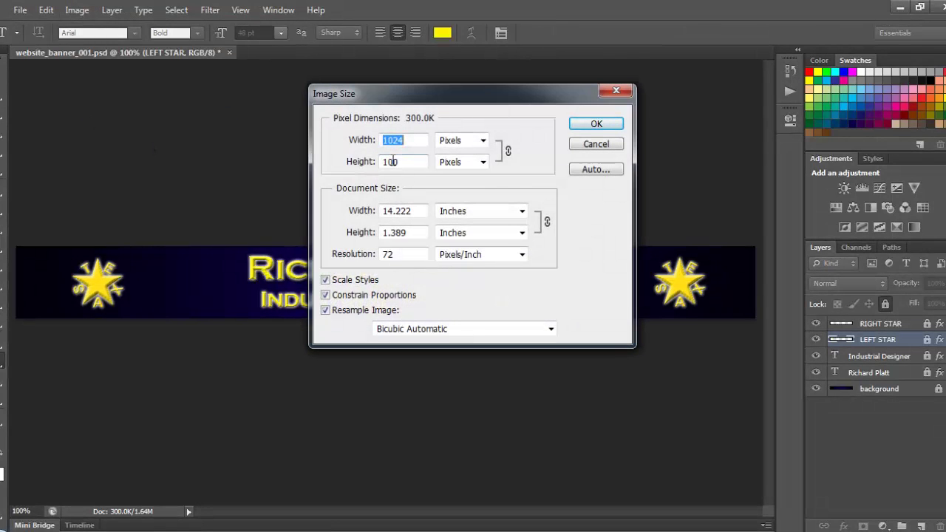
left_click(325, 295)
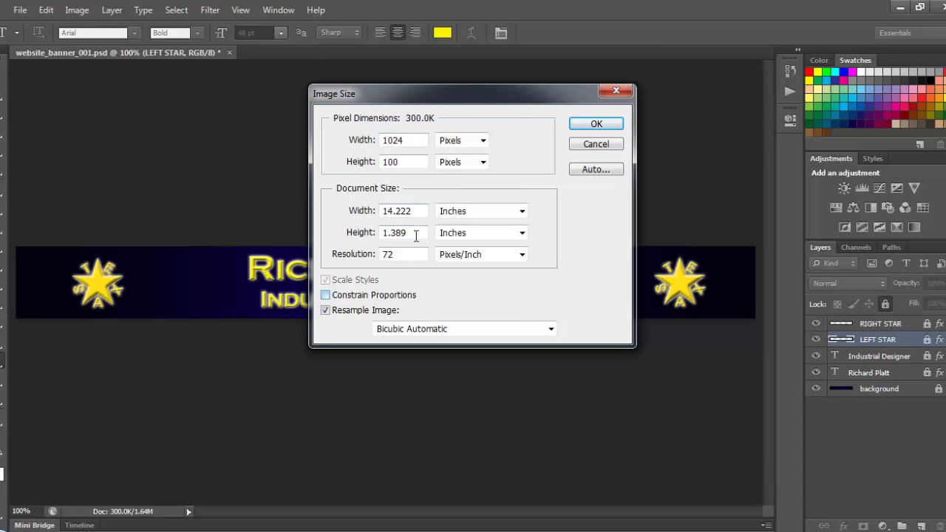
double_click(399, 161)
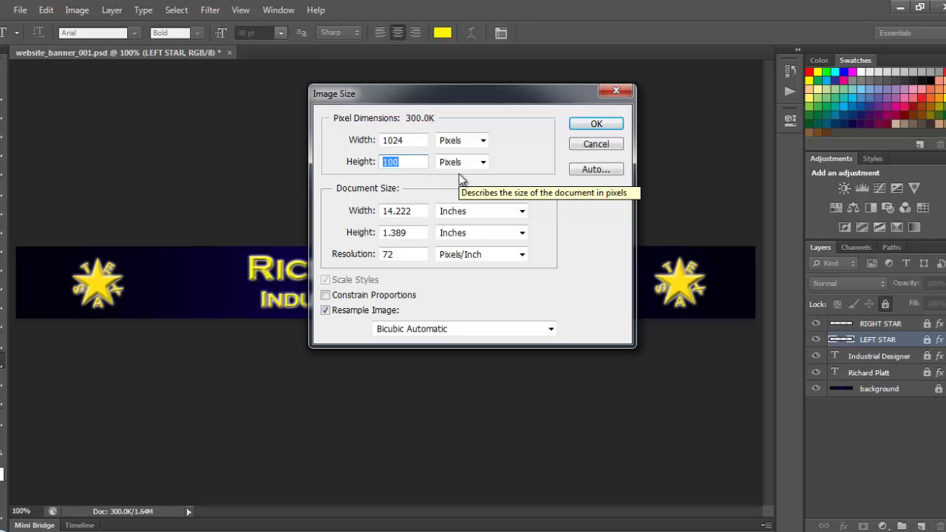
type("60")
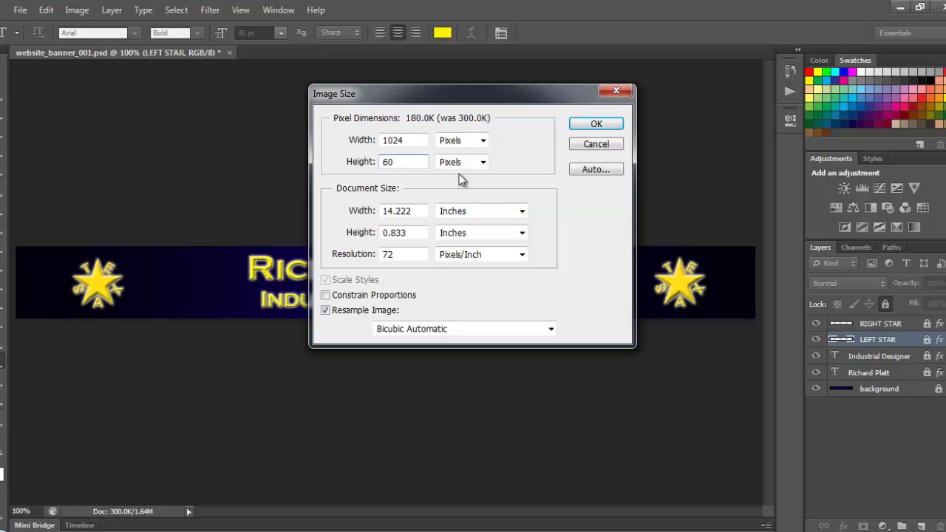
key("Return")
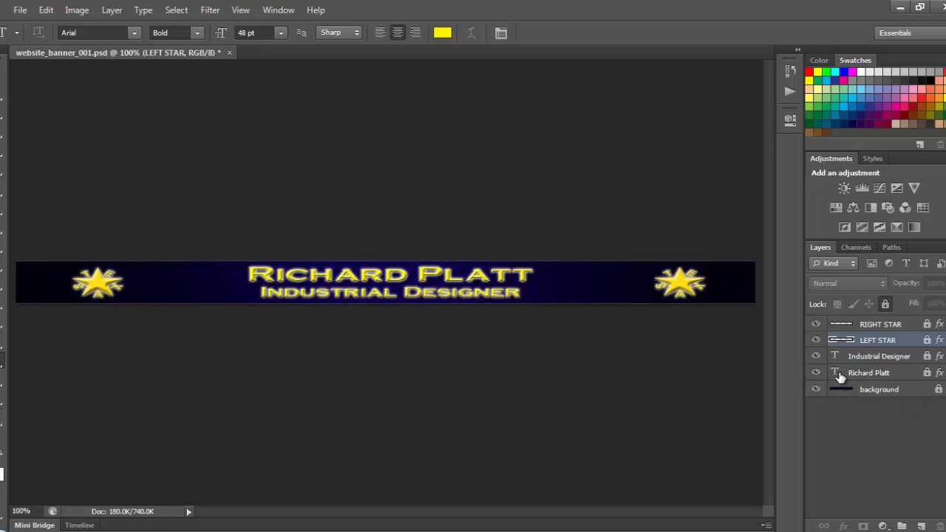
- Unlock the Industrial Designer, LEFT STAR and RIGHT STAR layers
left_click(894, 356)
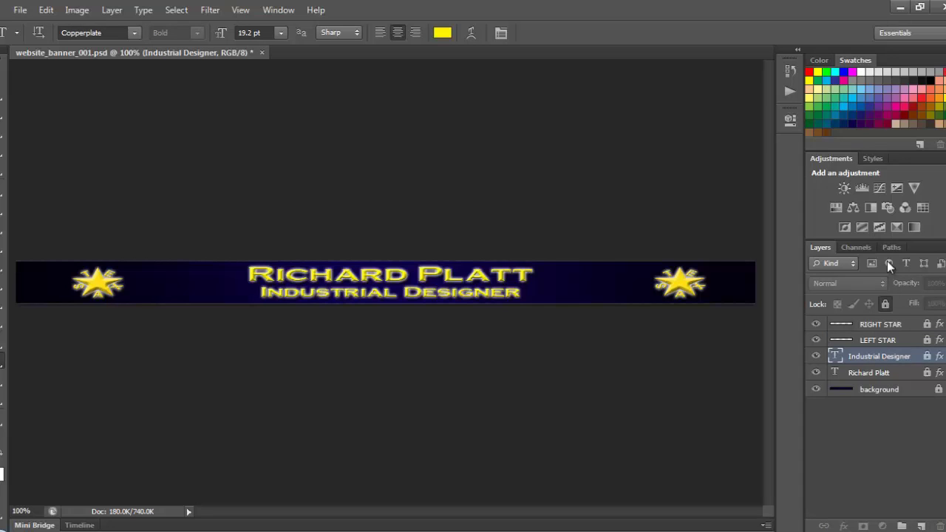
left_click(884, 303)
left_click(883, 339)
left_click(885, 303)
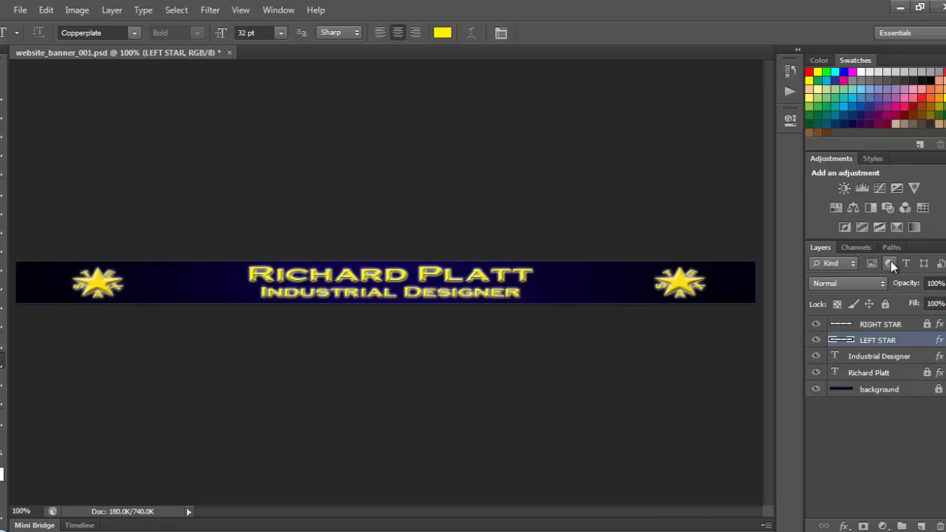
left_click(879, 323)
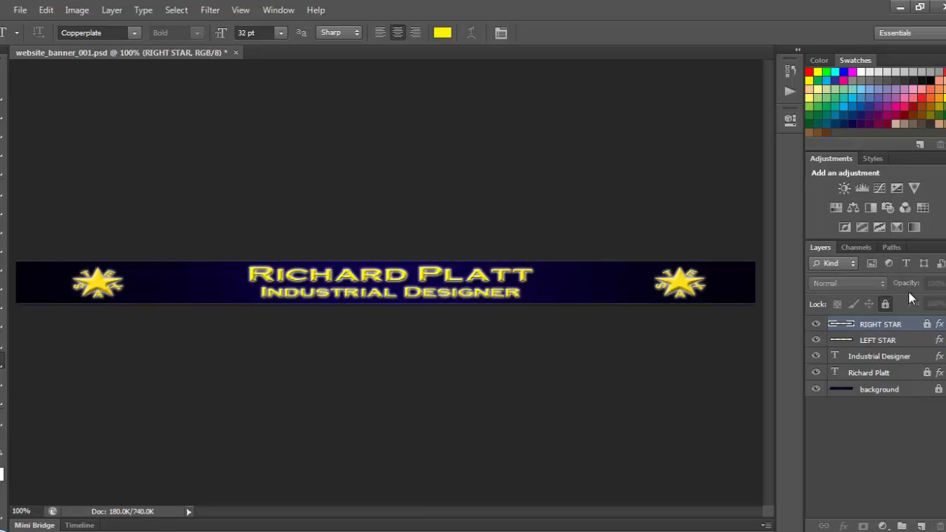
left_click(885, 303)
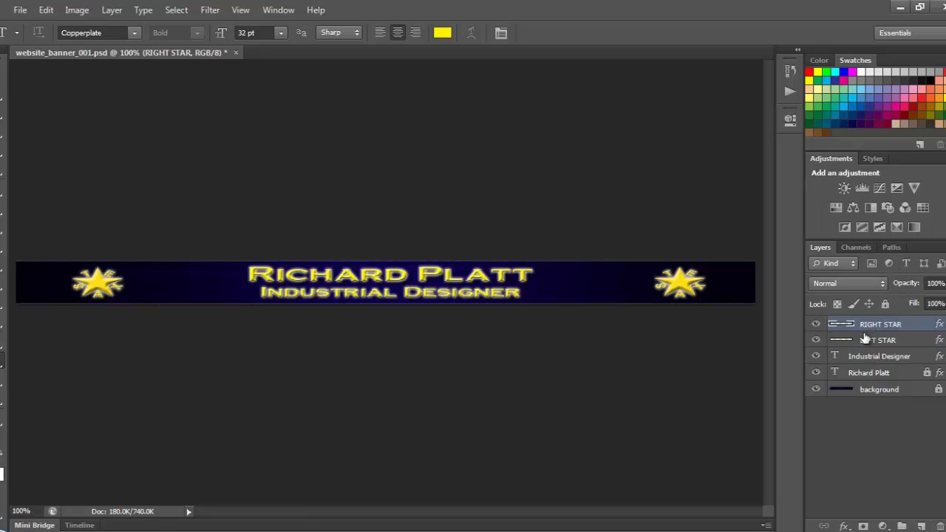
- Select the Industrial Designer and both star layers together and delete them
left_click(895, 357)
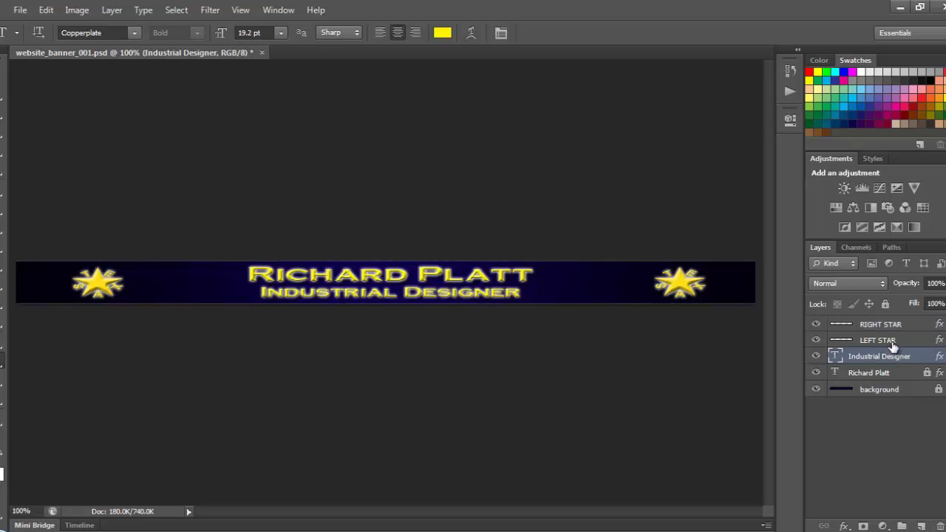
left_click(894, 341, "shift")
left_click(891, 328, "shift")
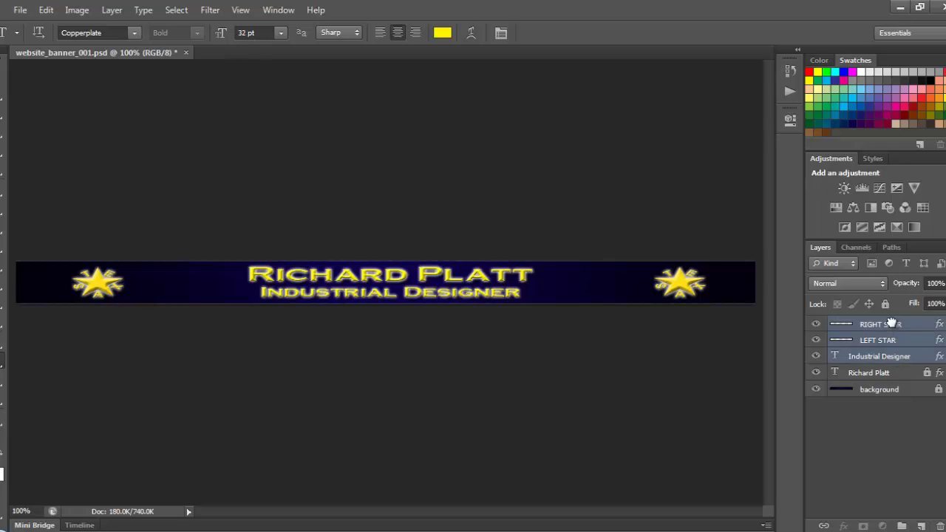
left_click_drag(892, 333, 932, 525)
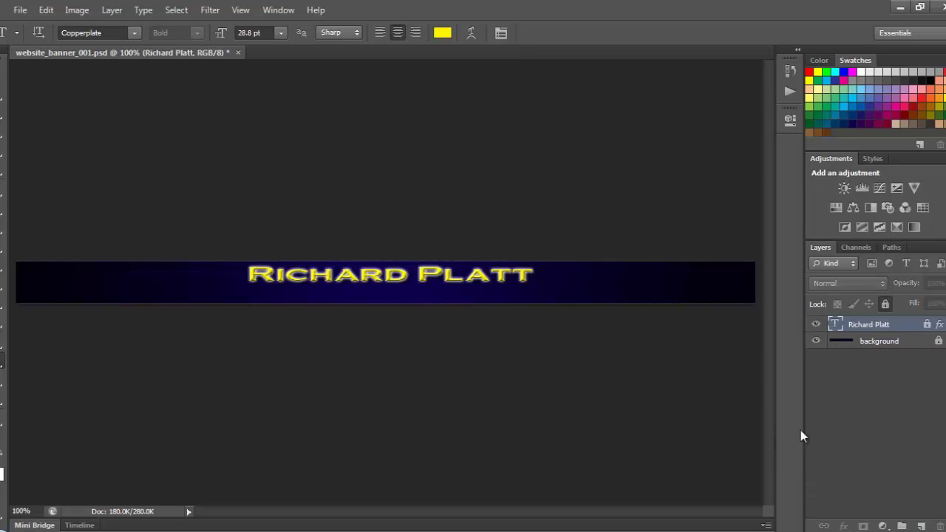
left_click(922, 526)
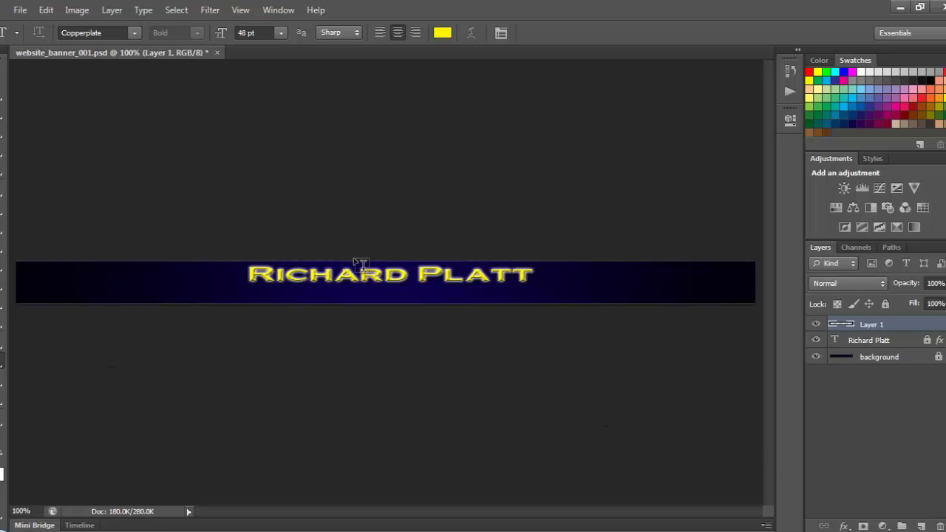
left_click(816, 341)
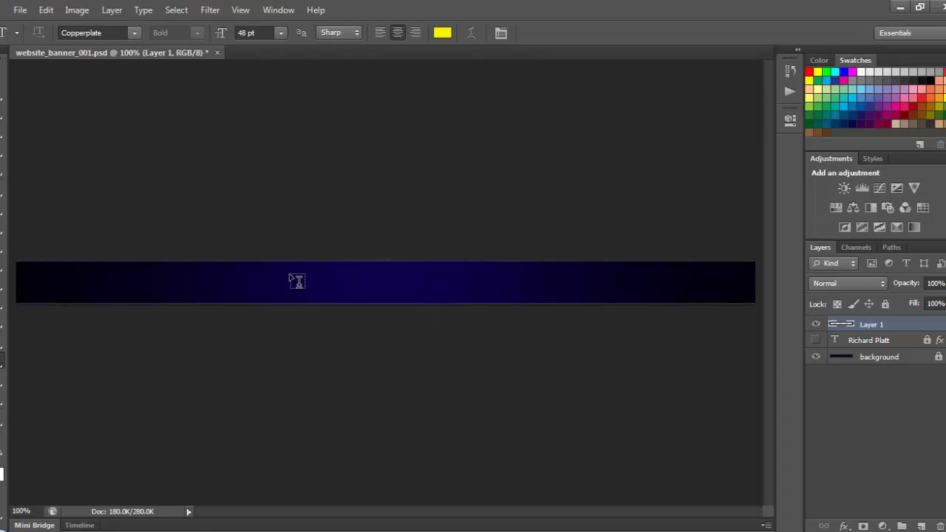
left_click(294, 279)
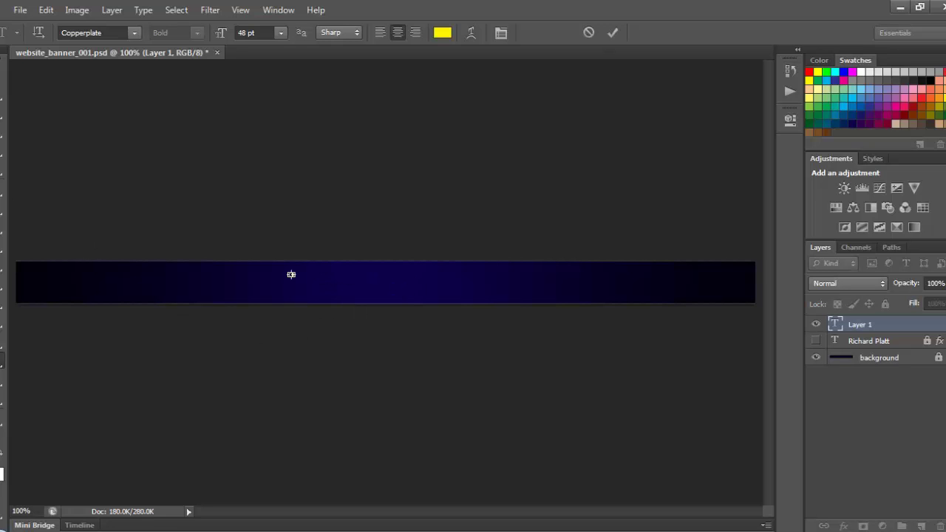
left_click(5, 68)
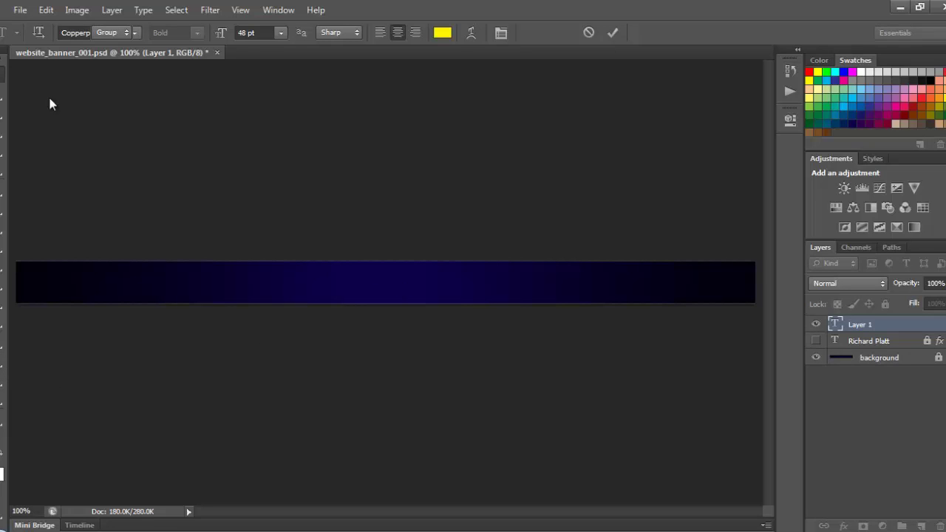
key("t")
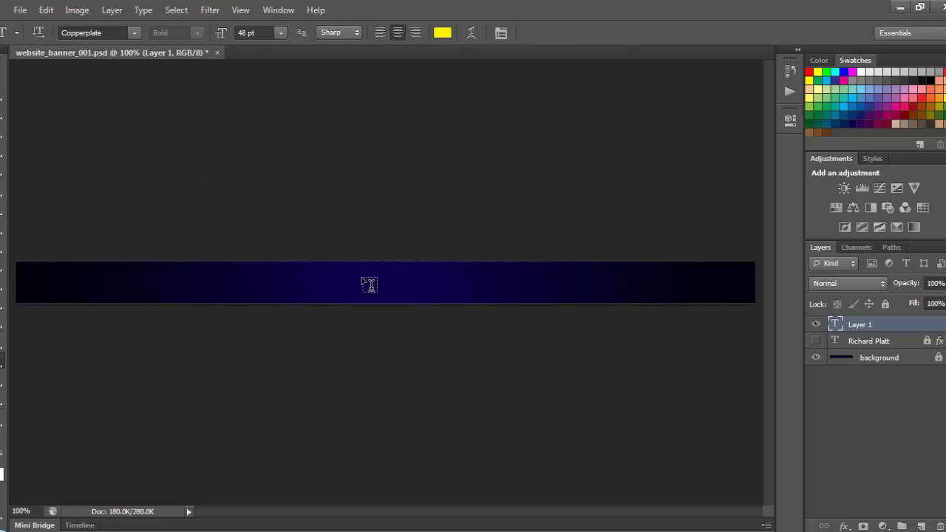
left_click(284, 278)
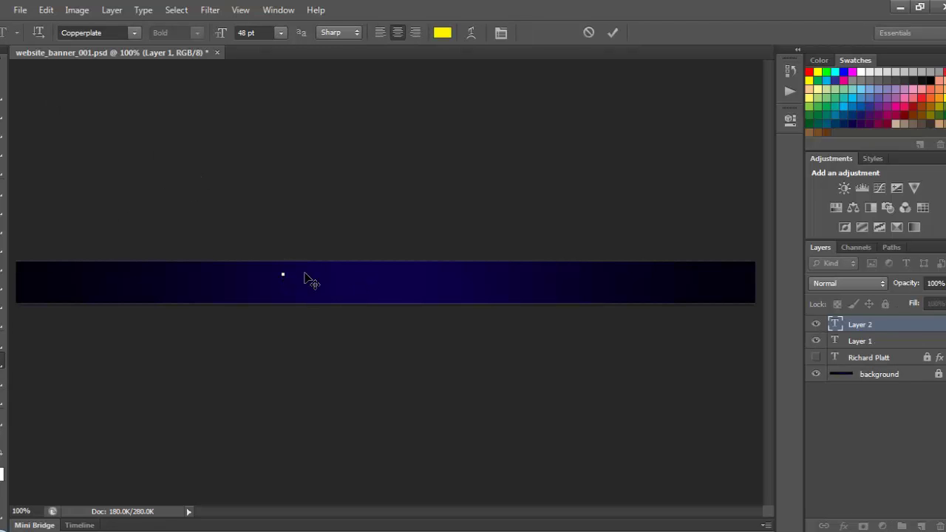
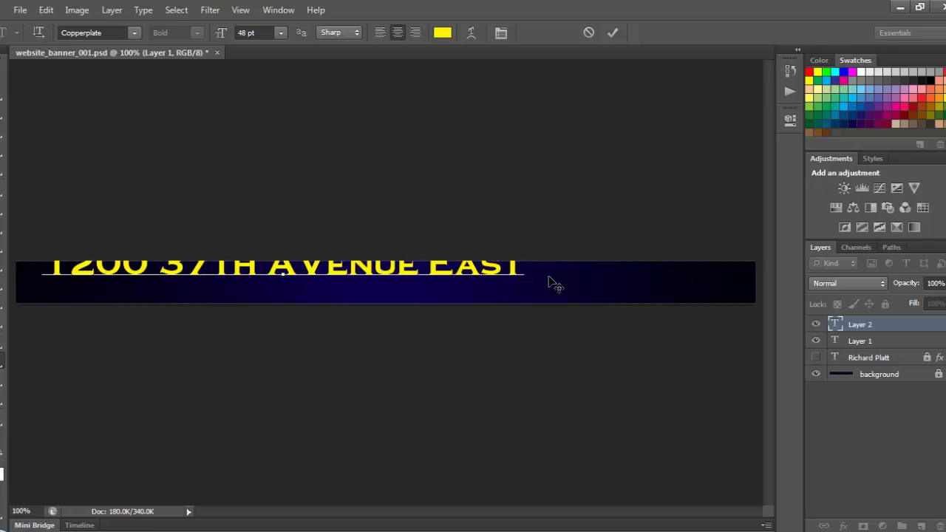
- Shrink the address text to 24 pt and move it toward the banner's middle
key("ctrl+a")
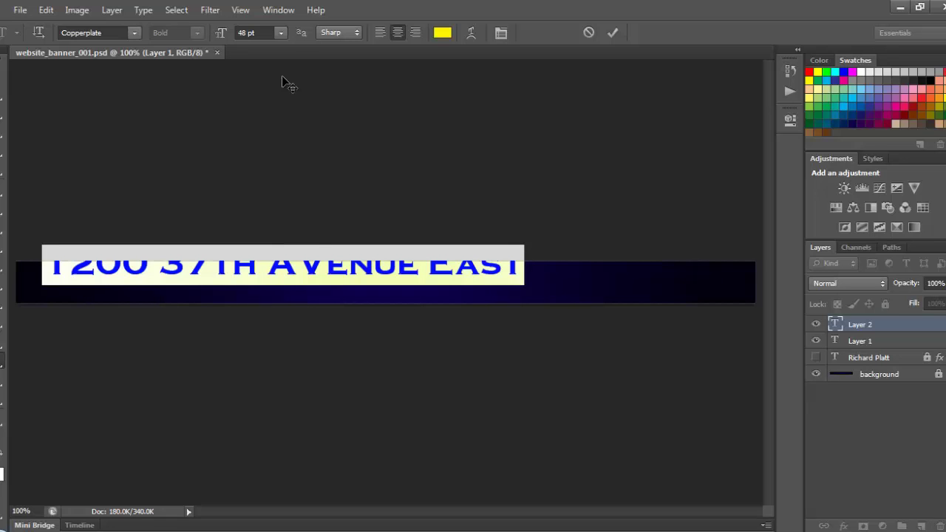
left_click(285, 32)
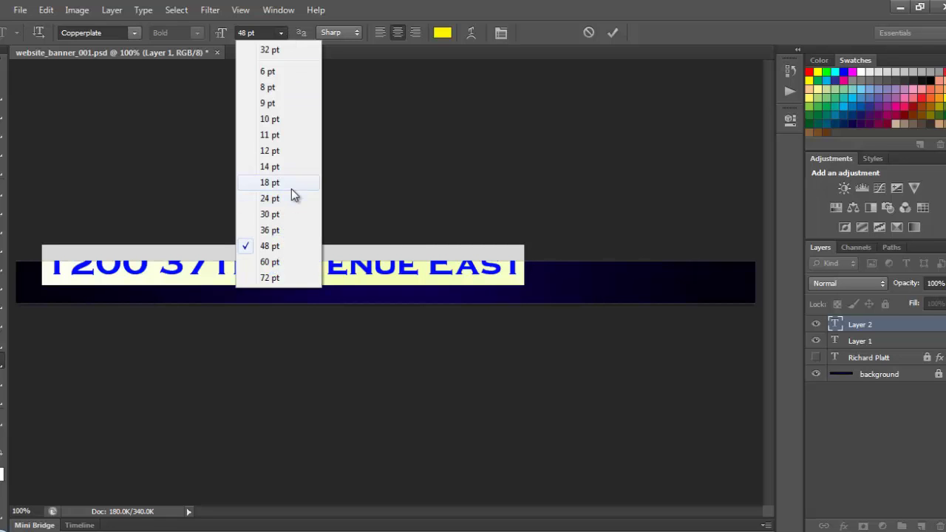
left_click(284, 214)
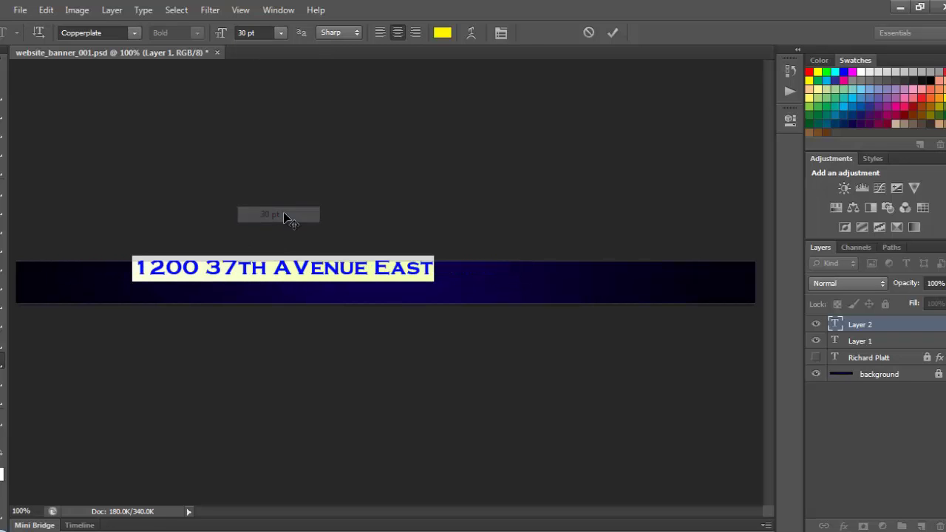
left_click(282, 33)
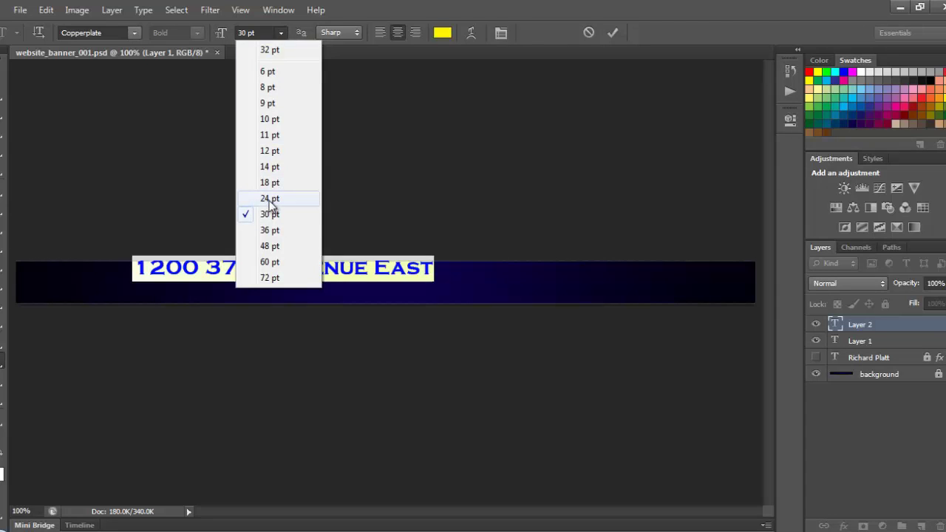
left_click(270, 200)
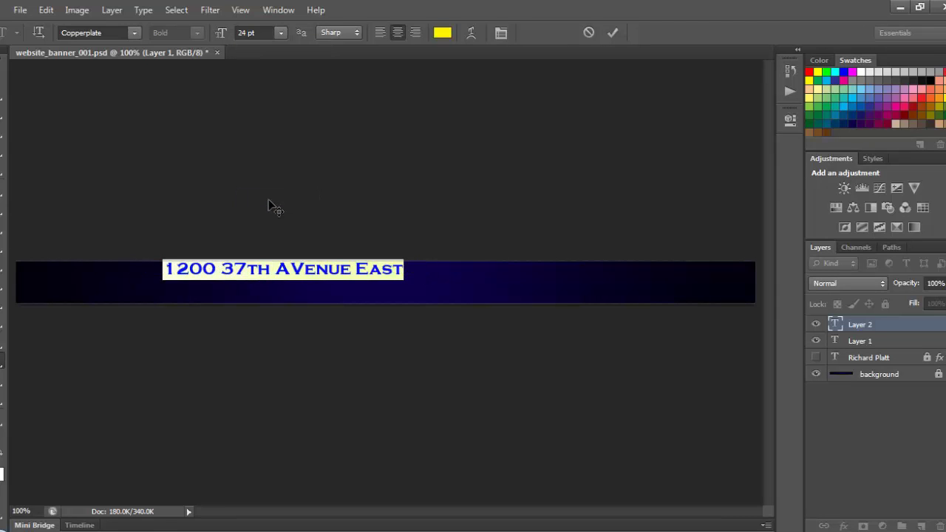
left_click(7, 74)
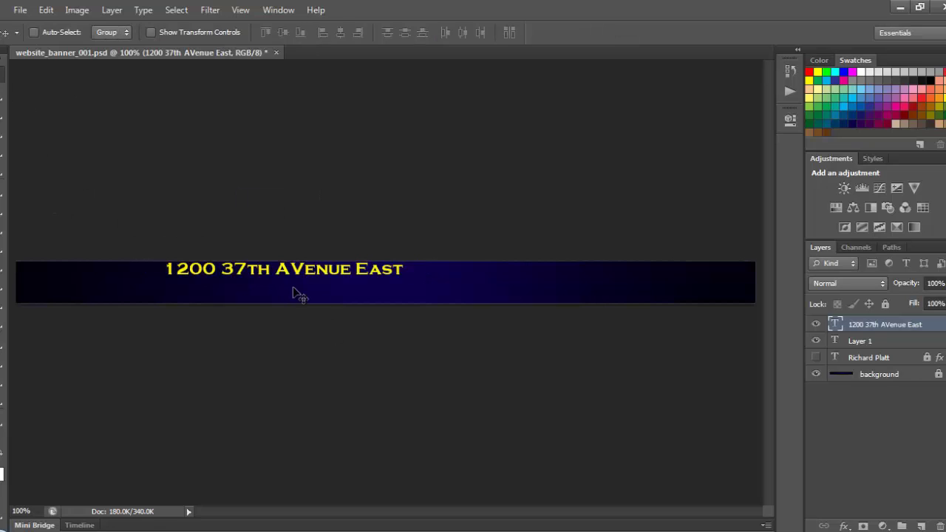
left_click_drag(315, 272, 430, 277)
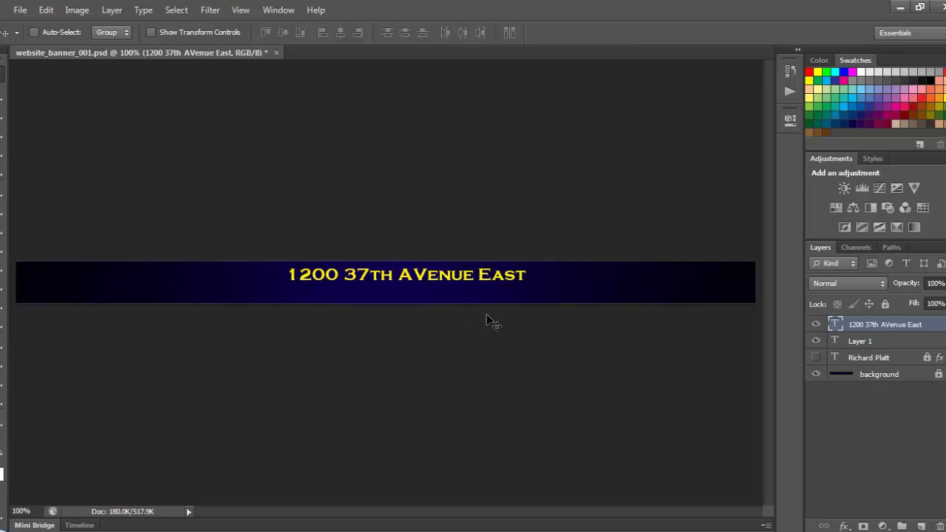
- Lowercase the V in Avenue, set the line to 20 pt, and centre it
left_click(3, 363)
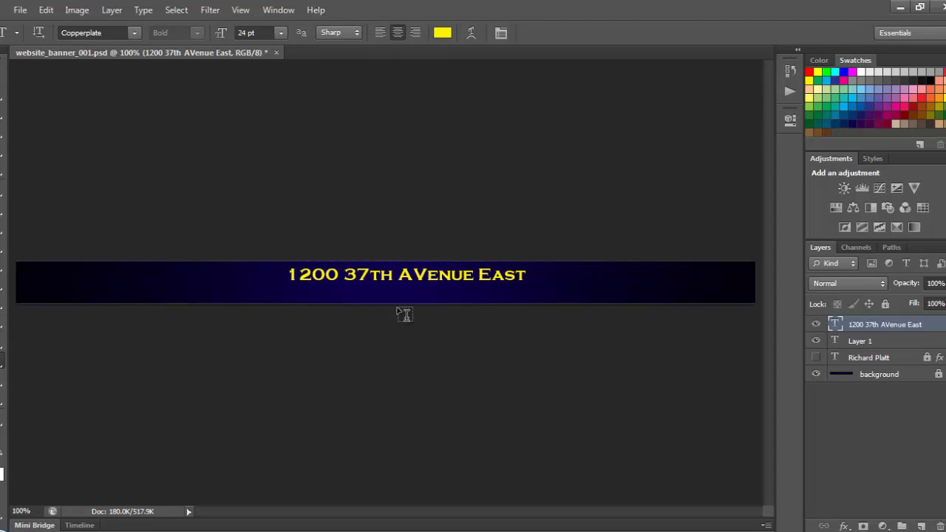
left_click(420, 273)
left_click_drag(427, 273, 411, 274)
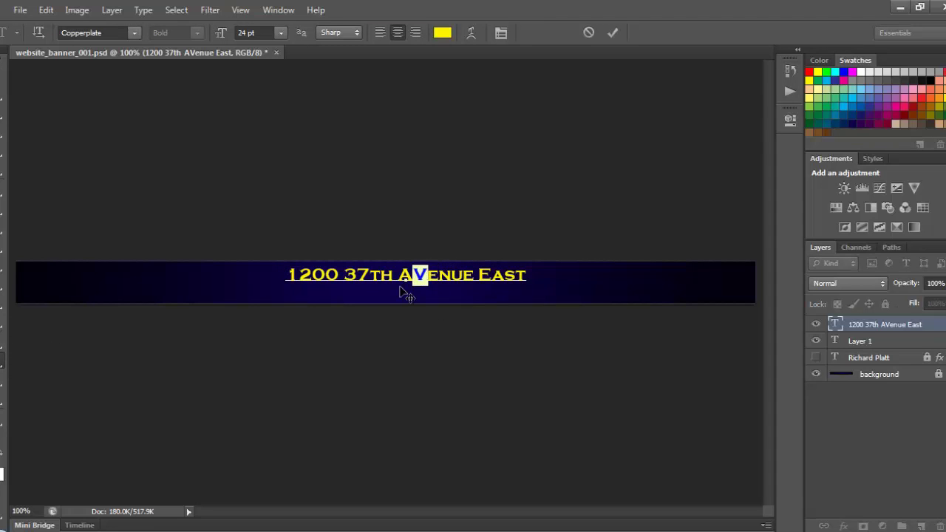
type("v")
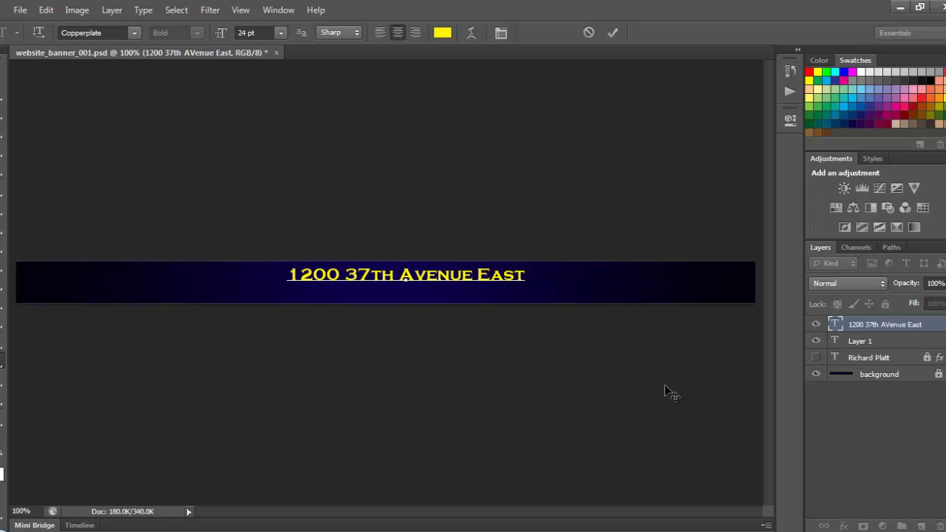
left_click_drag(525, 271, 230, 254)
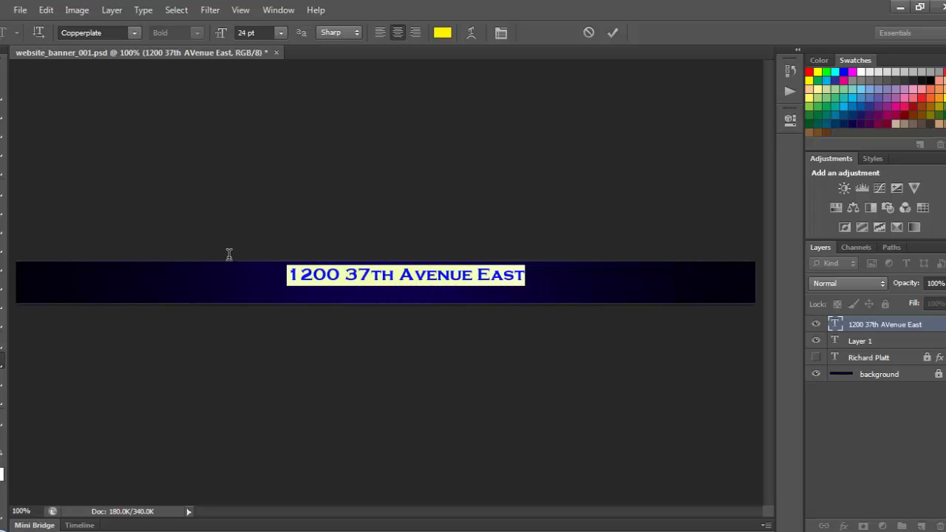
left_click(263, 33)
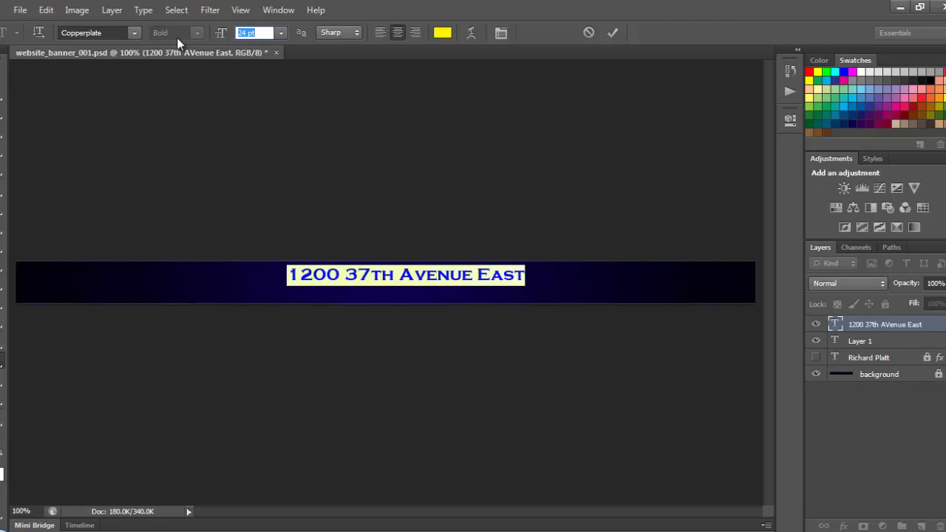
type("20")
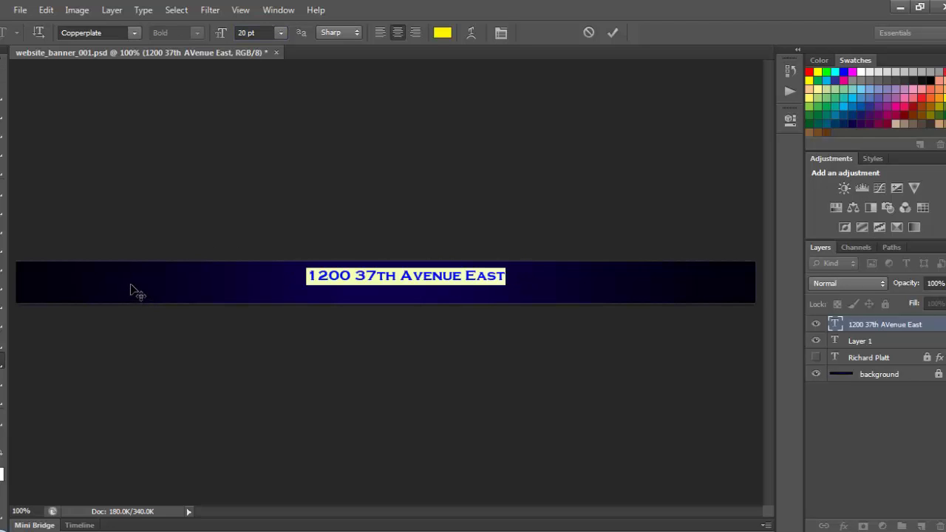
left_click(1, 78)
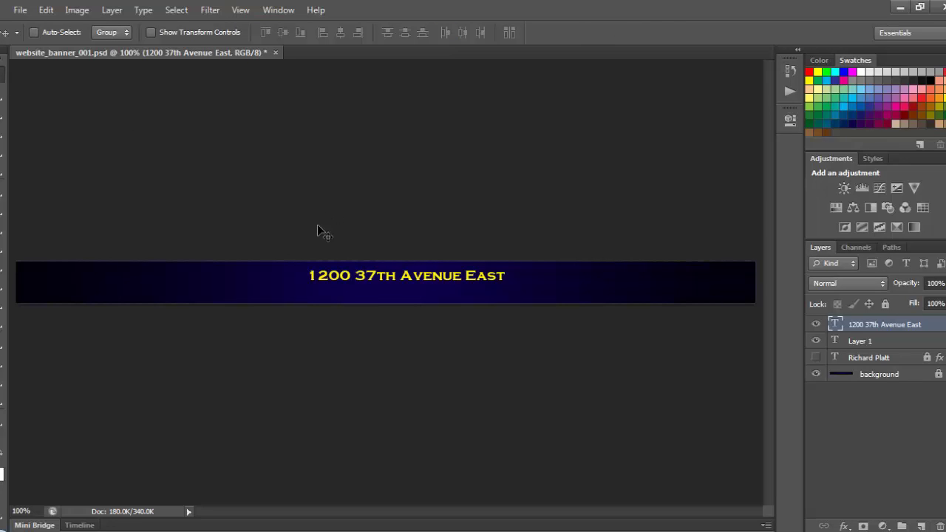
left_click_drag(367, 278, 352, 275)
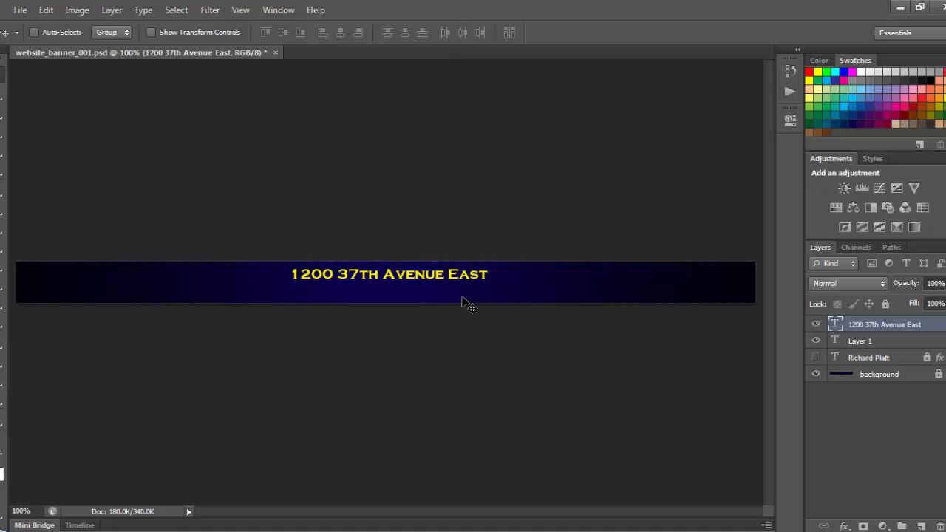
- Copy the styled name layer's layer style and paste it onto the address layer
left_click(902, 359)
right_click(897, 357)
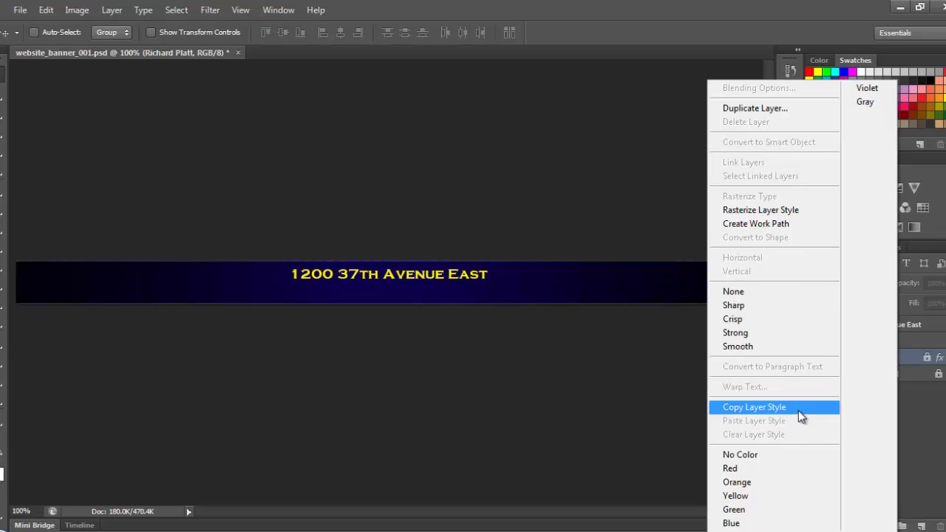
left_click(798, 409)
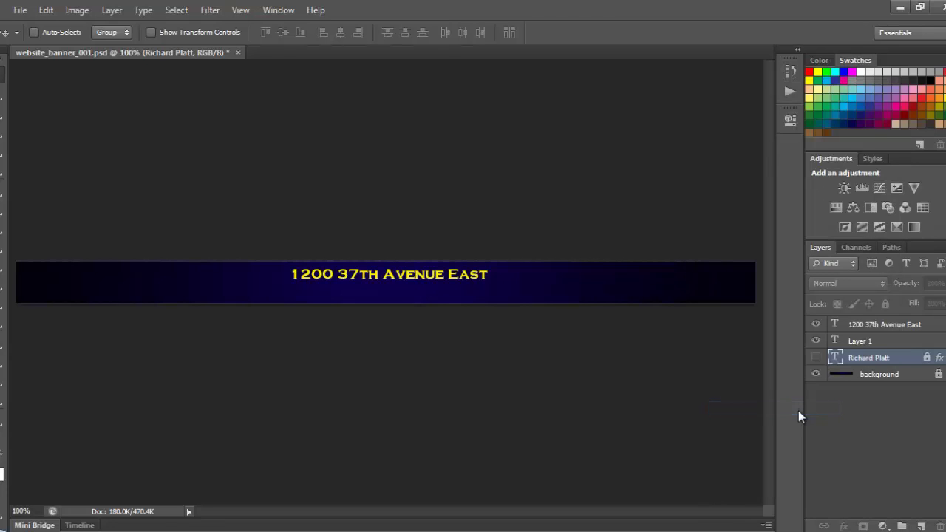
left_click(905, 325)
right_click(907, 326)
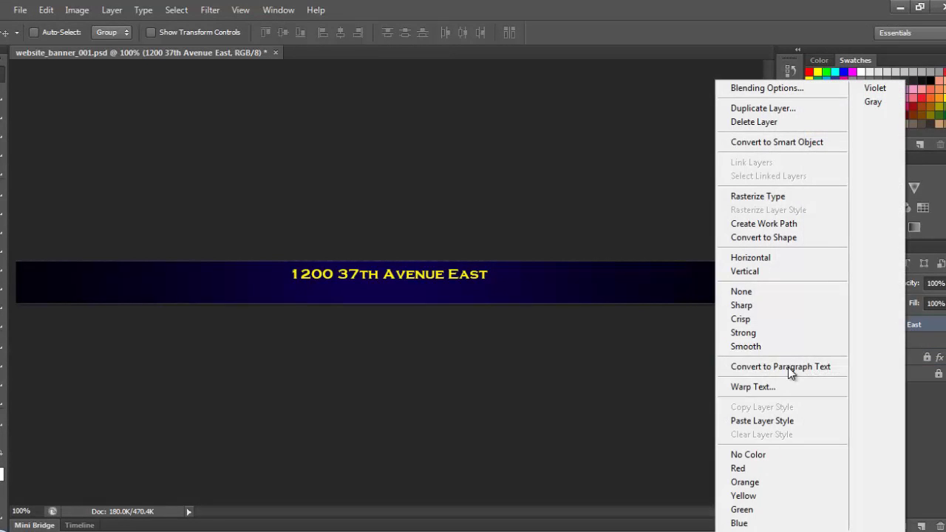
left_click(784, 420)
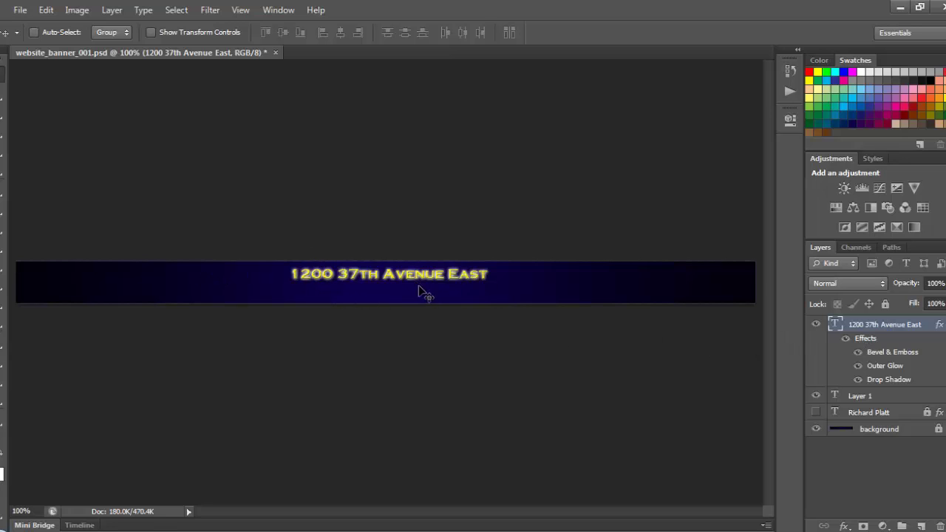
- Duplicate the address layer, naming the copy 'Bradenton Florida'
right_click(931, 329)
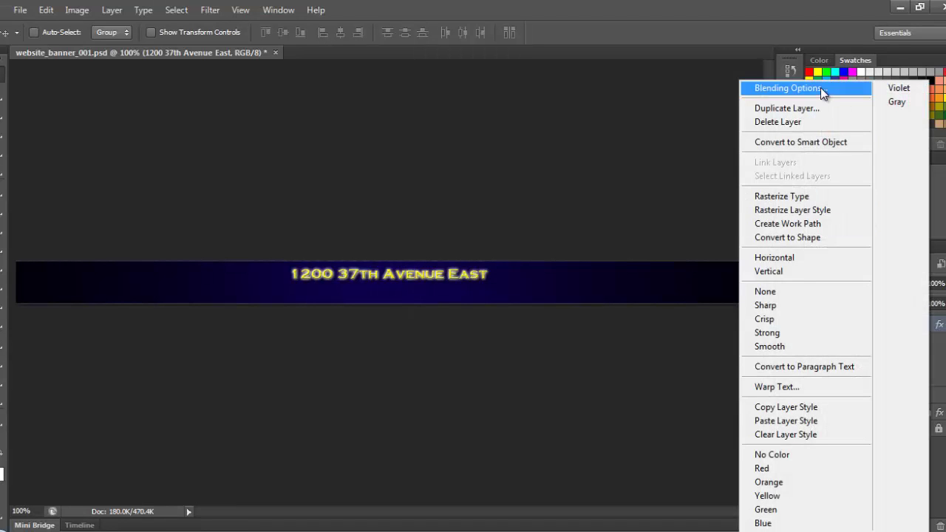
left_click(830, 107)
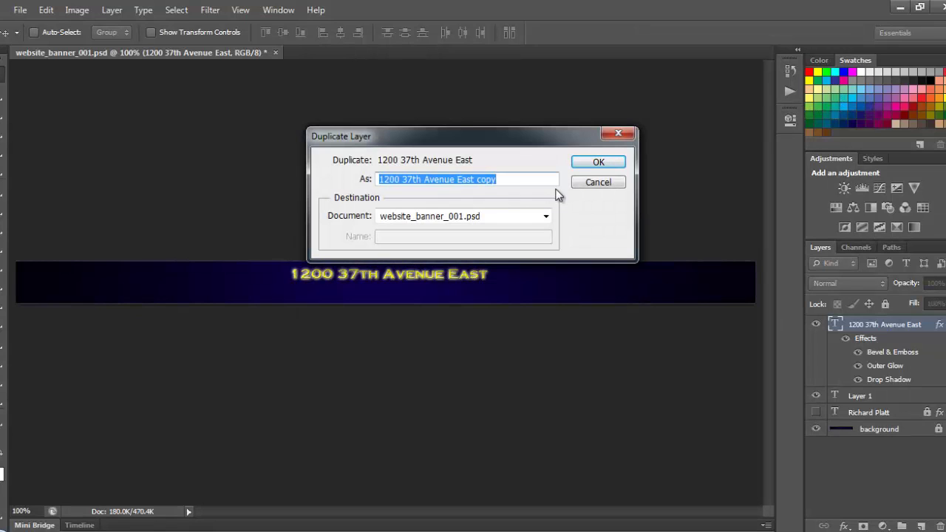
type("B")
key("BackSpace")
key("BackSpace")
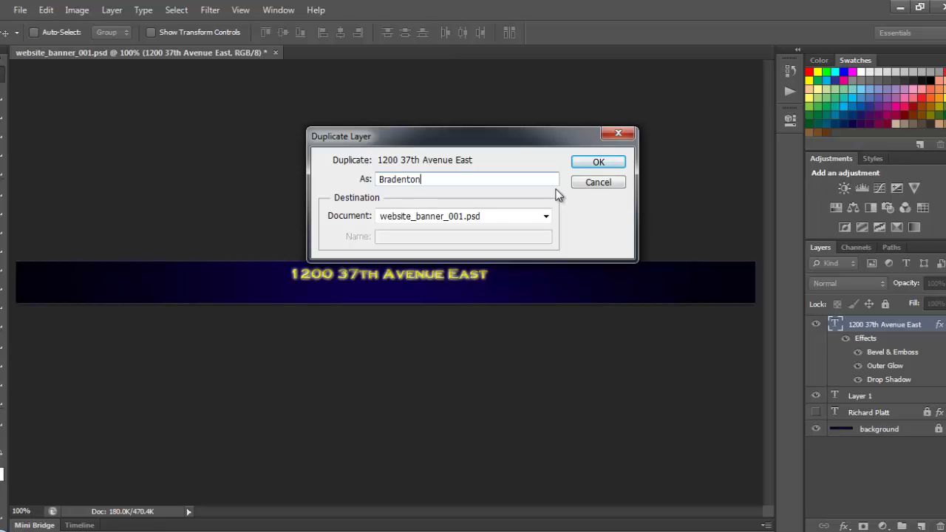
type("Florida")
key("ctrl+shift+Left")
key("ctrl+shift+Left")
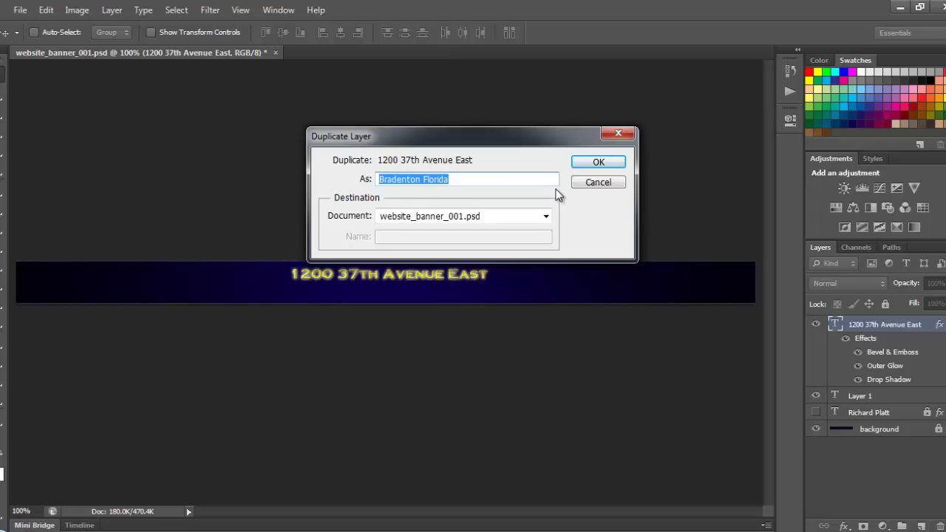
left_click(594, 161)
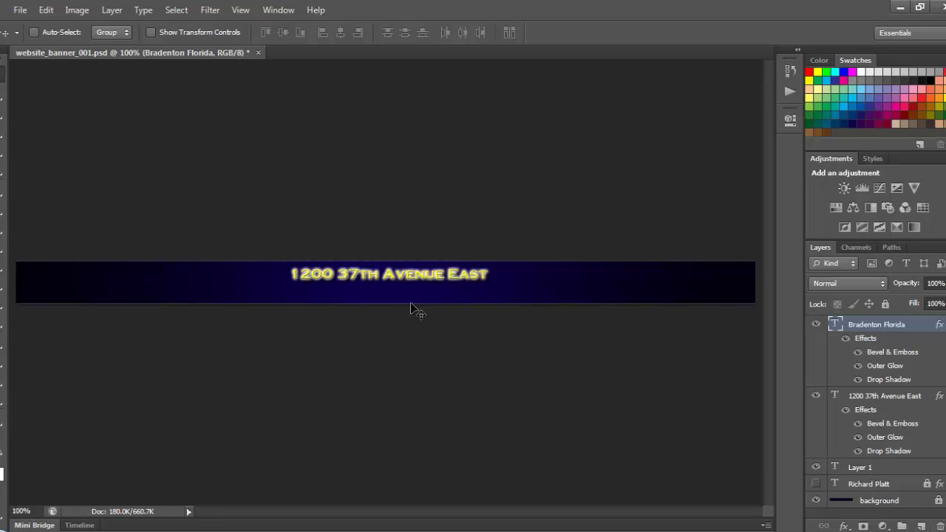
left_click_drag(382, 274, 384, 294)
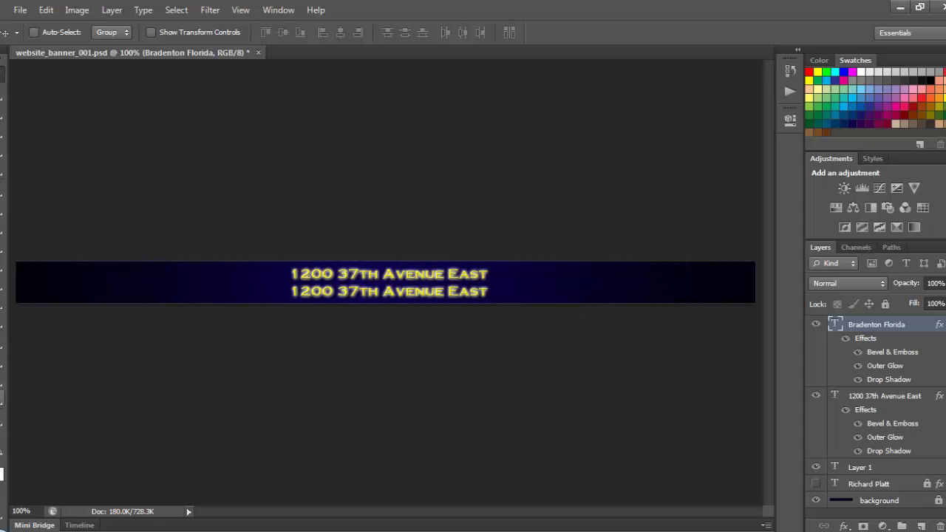
key("t")
left_click(404, 292)
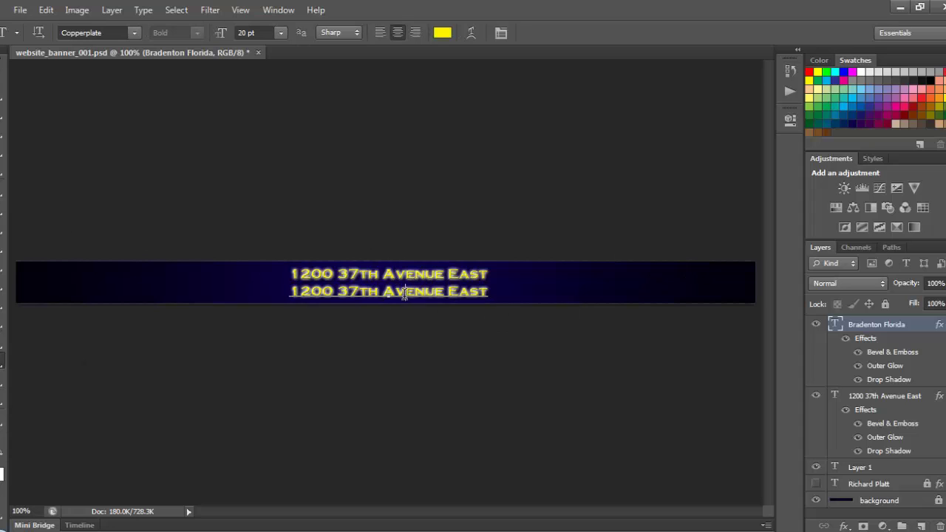
double_click(405, 291)
triple_click(402, 294)
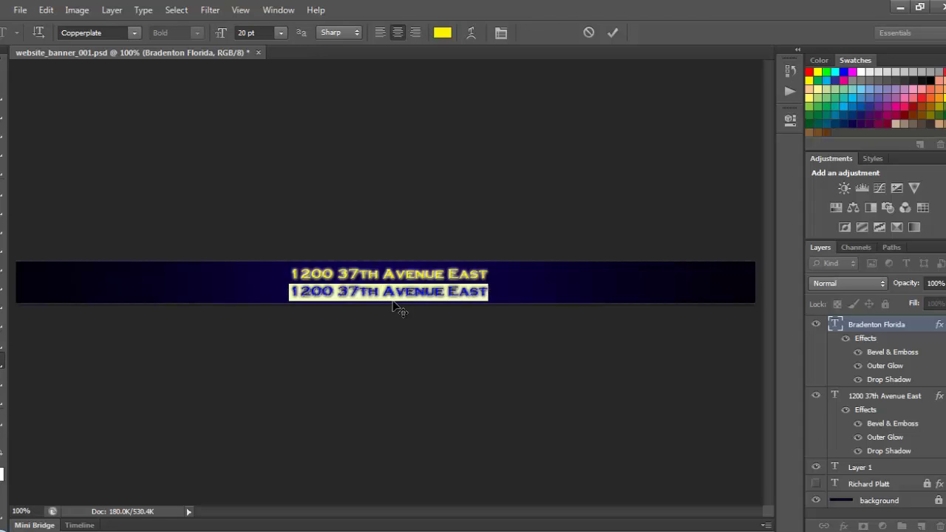
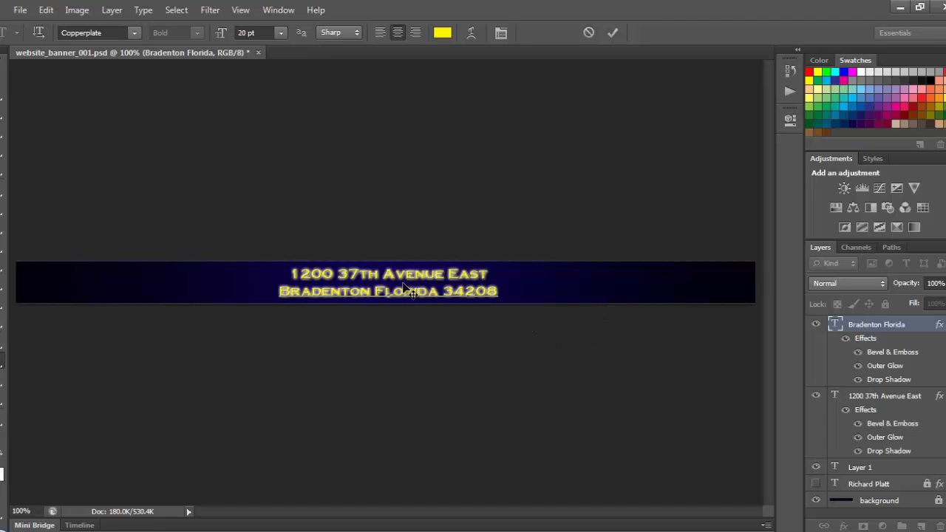
- Unhide and unlock the name layer, then delete it together with Layer 1
left_click(3, 72)
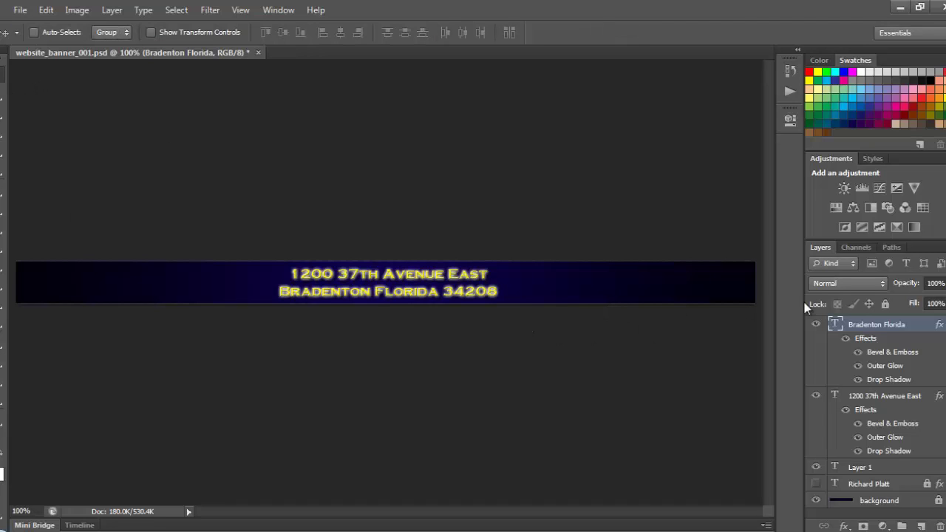
left_click(871, 470)
left_click(879, 484)
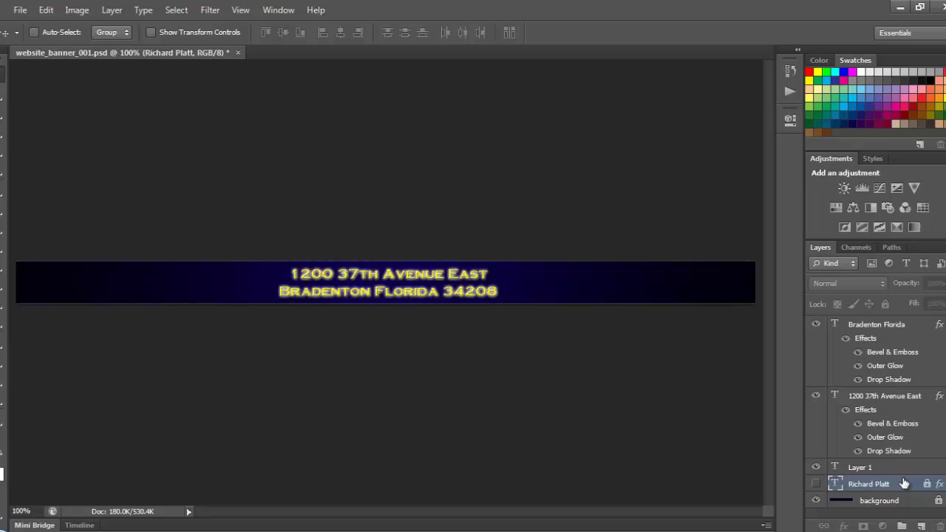
left_click(815, 484)
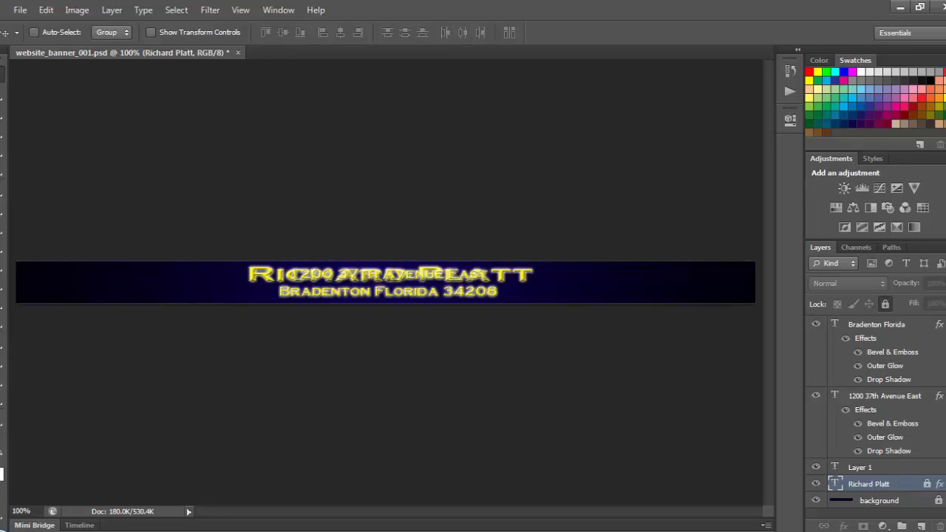
left_click(883, 303)
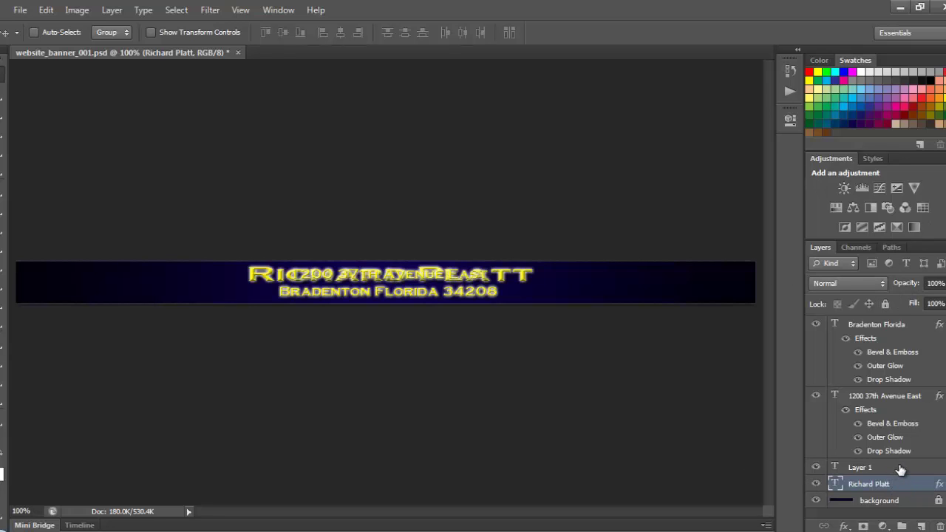
left_click(900, 469, "shift")
left_click_drag(907, 486, 940, 525)
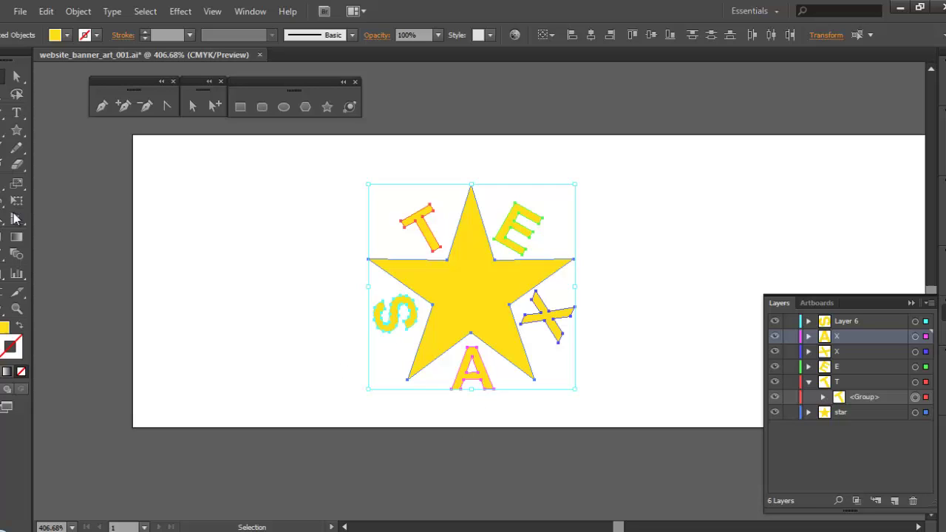
- Delete the T, E, X, A and S letters circling the star in Illustrator
left_click(489, 249)
left_click(434, 235)
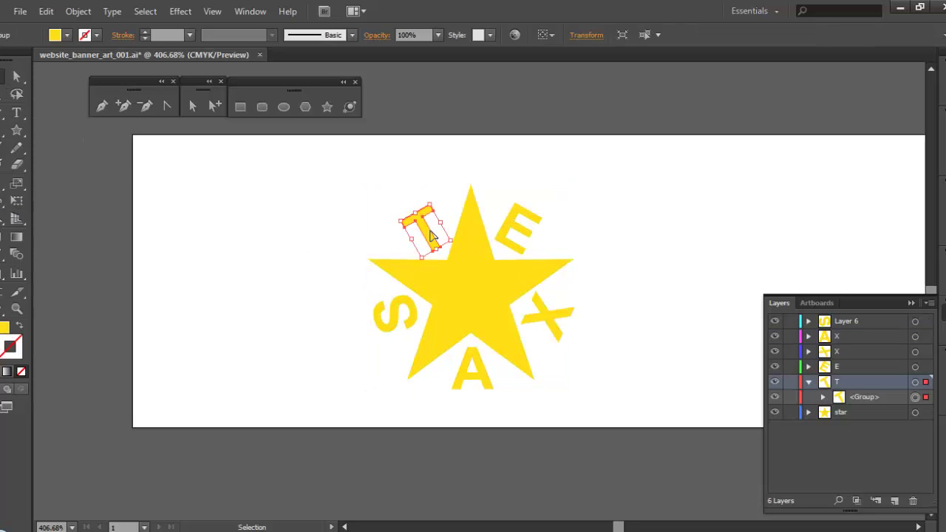
key("Delete")
left_click(521, 233)
key("Delete")
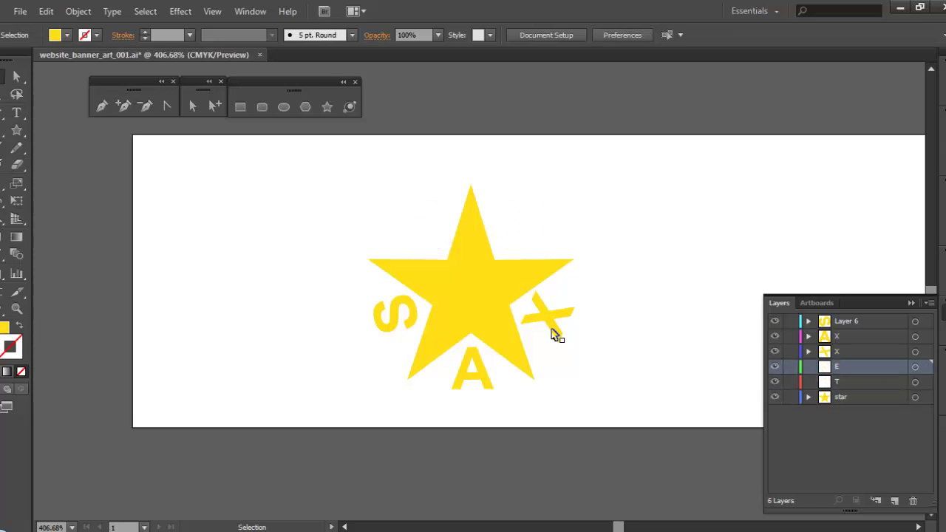
left_click(550, 321)
key("Delete")
left_click(468, 378)
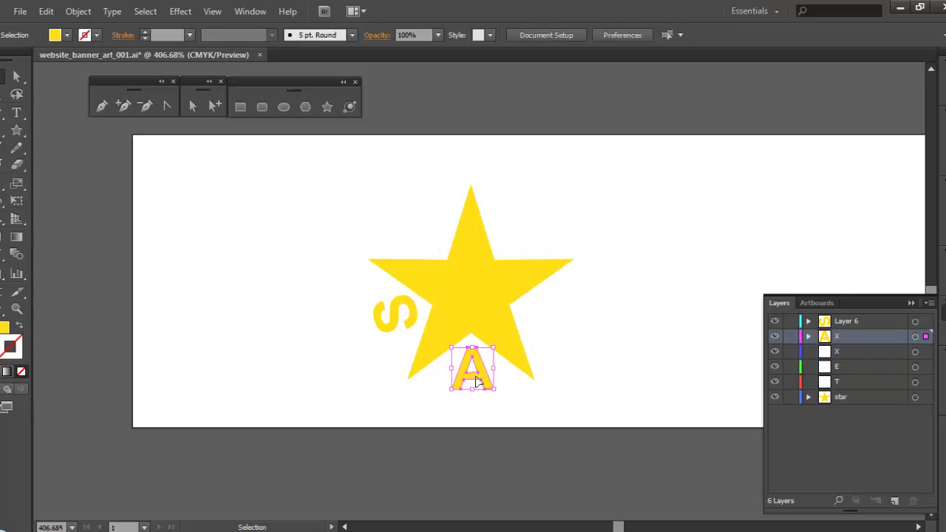
key("Delete")
left_click(397, 325)
key("Delete")
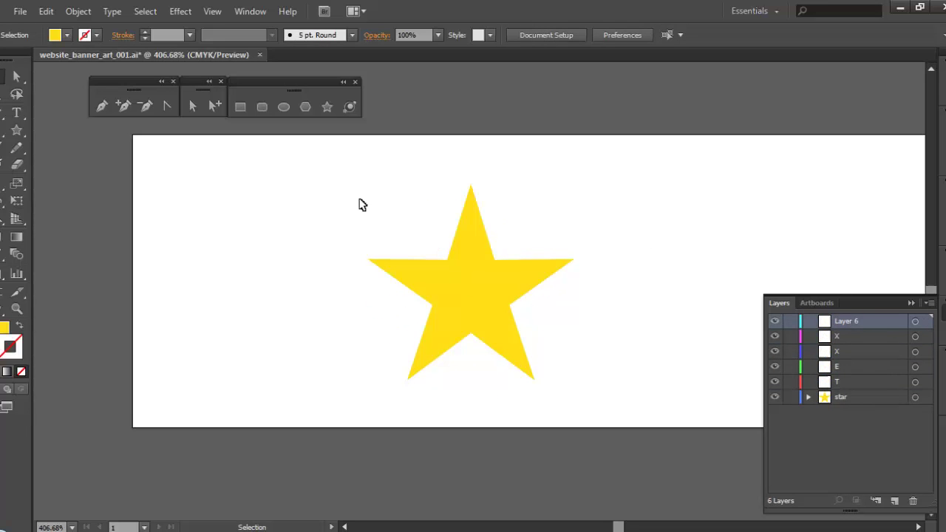
- Select the whole yellow star, then back in Photoshop collapse the Bradenton Florida effects list
left_click_drag(302, 157, 630, 422)
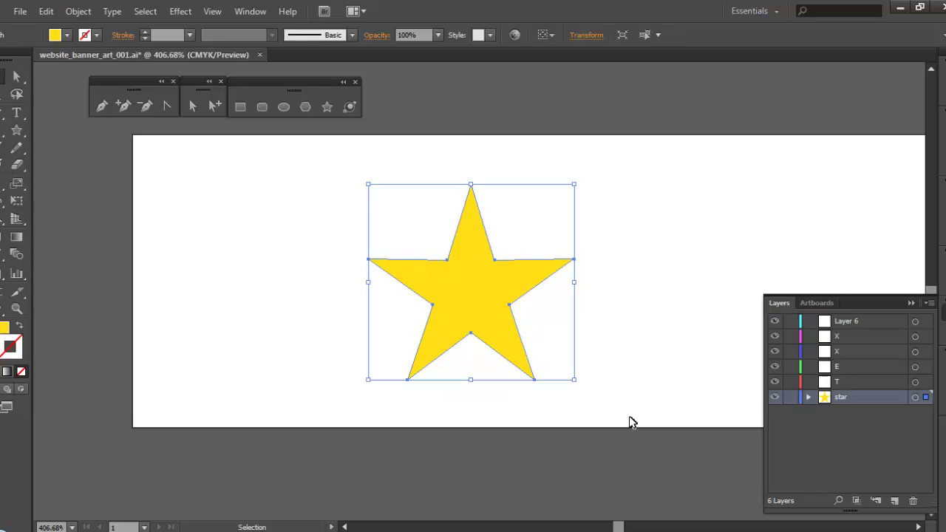
key("a")
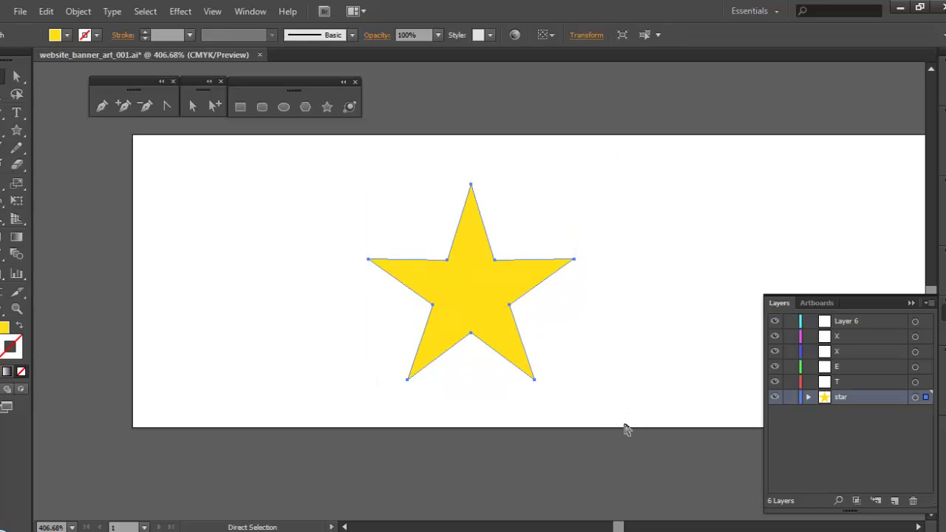
key("v")
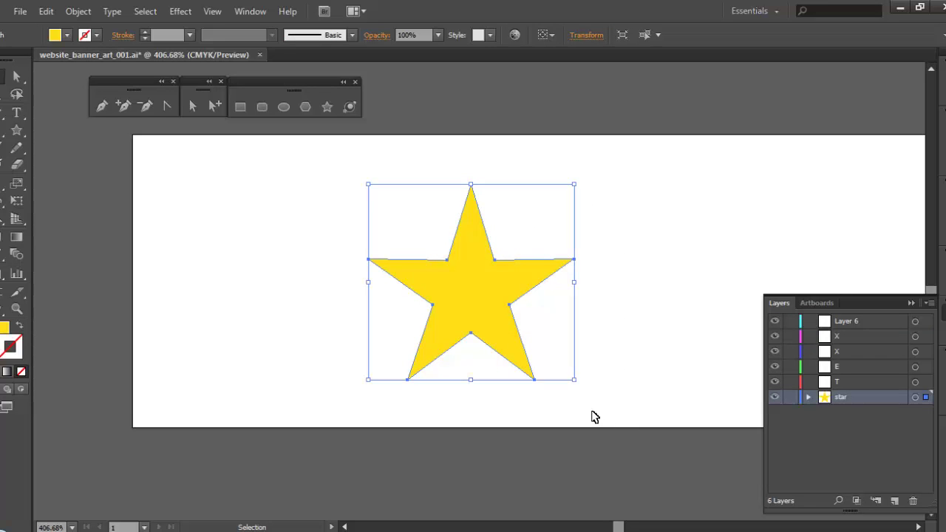
key("alt+Tab")
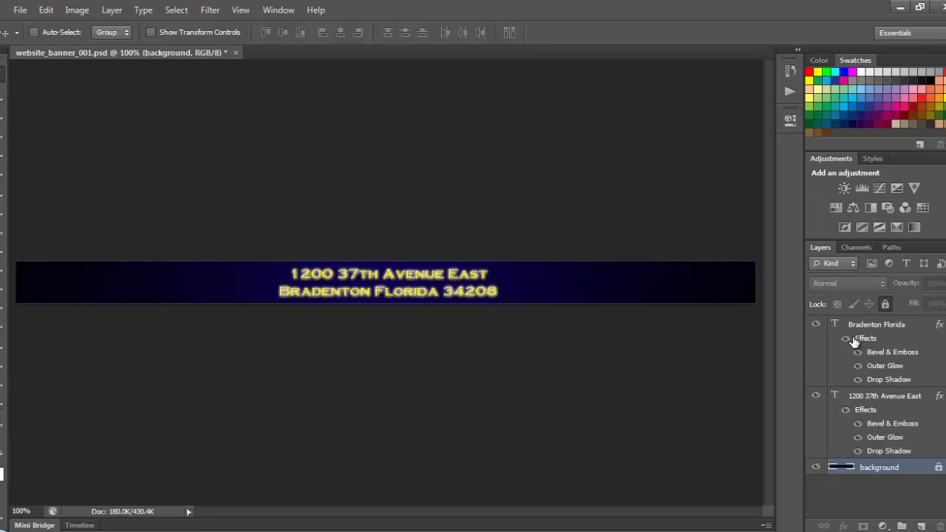
left_click(889, 326)
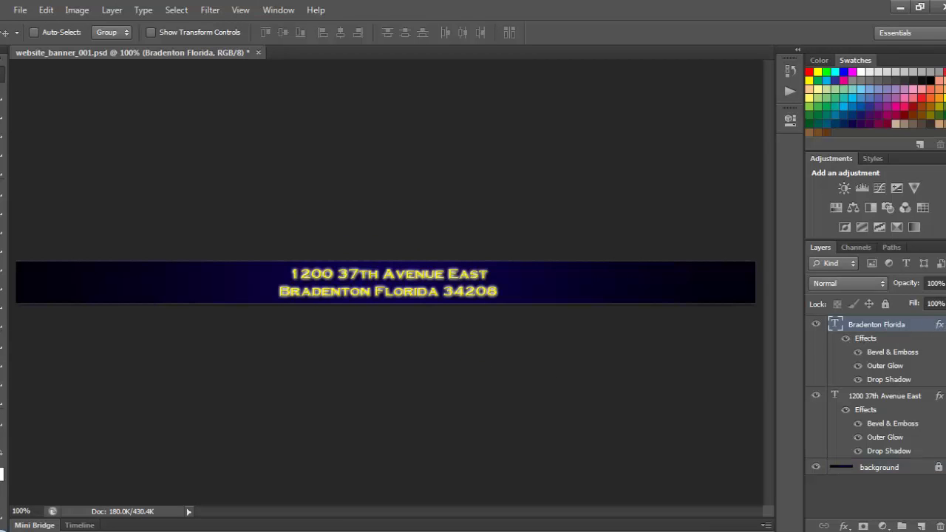
left_click(941, 324)
- Collapse the first line's effects and paste the star as pixels onto a new layer
left_click(940, 340)
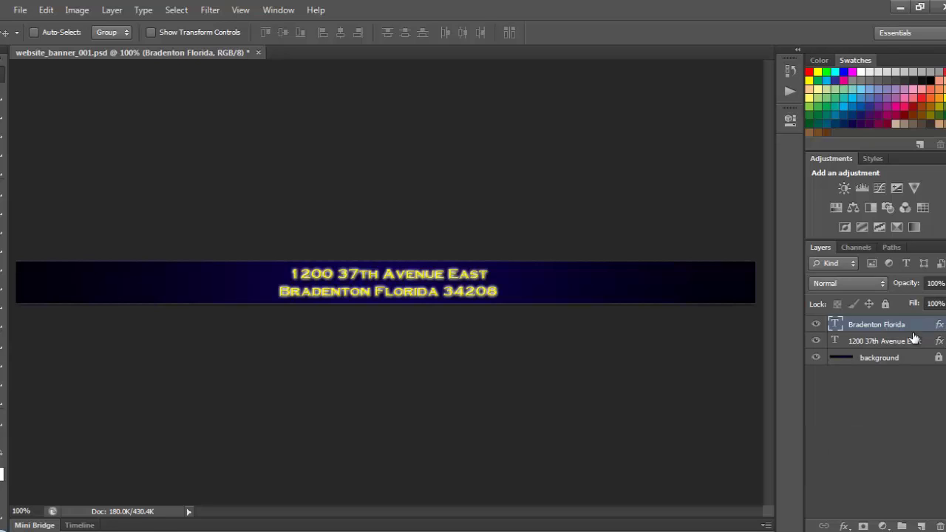
left_click(921, 526)
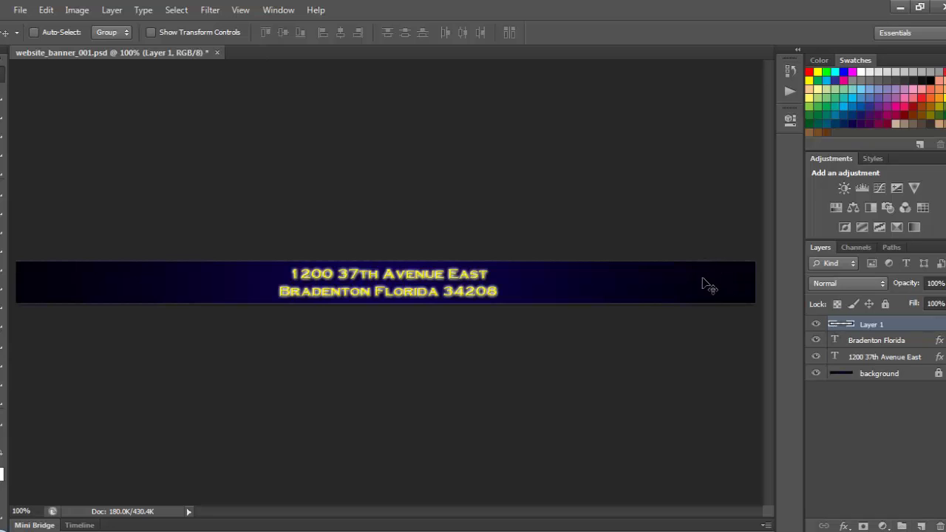
key("ctrl+v")
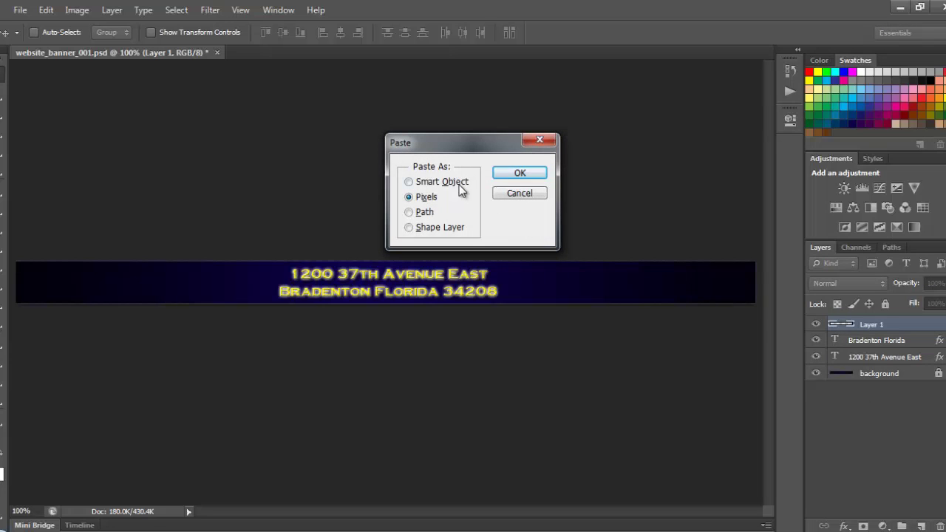
left_click(506, 175)
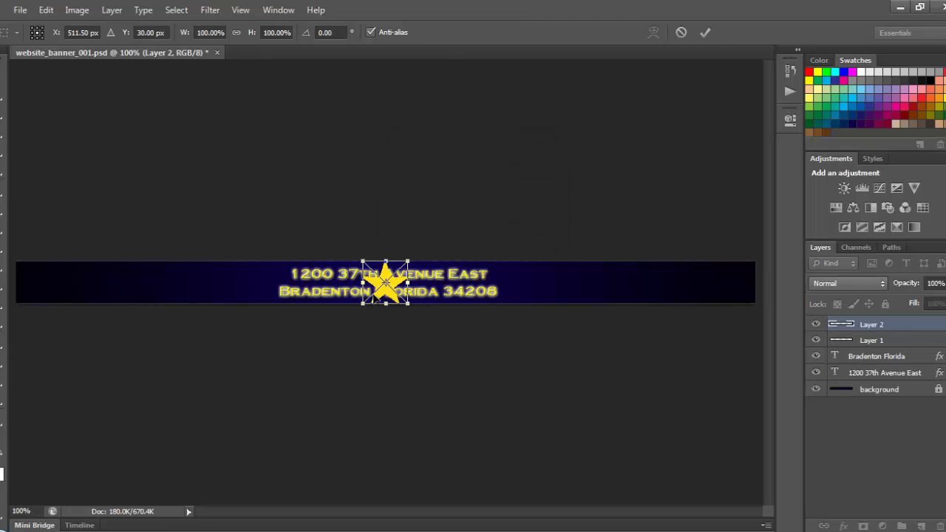
- Move the star to the banner's left end and scale it down to about 65%
left_click_drag(385, 282, 109, 278)
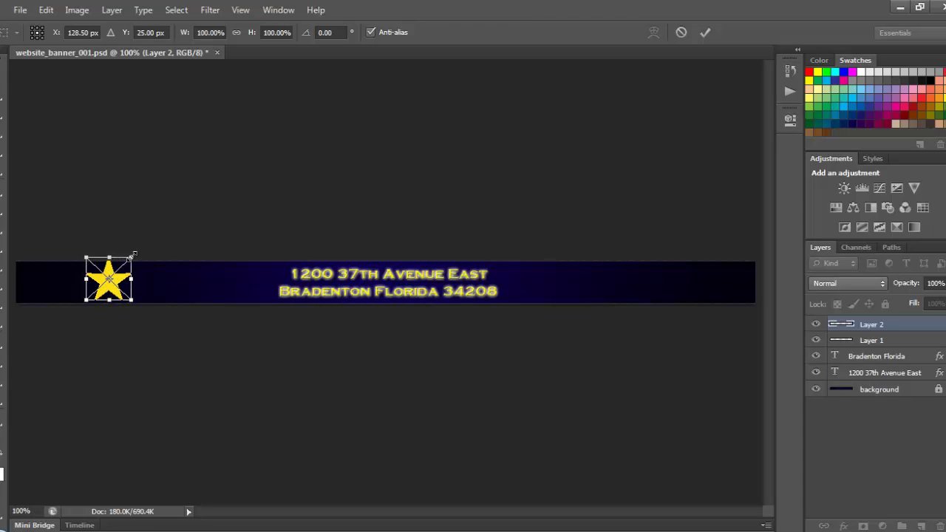
left_click_drag(129, 261, 118, 270)
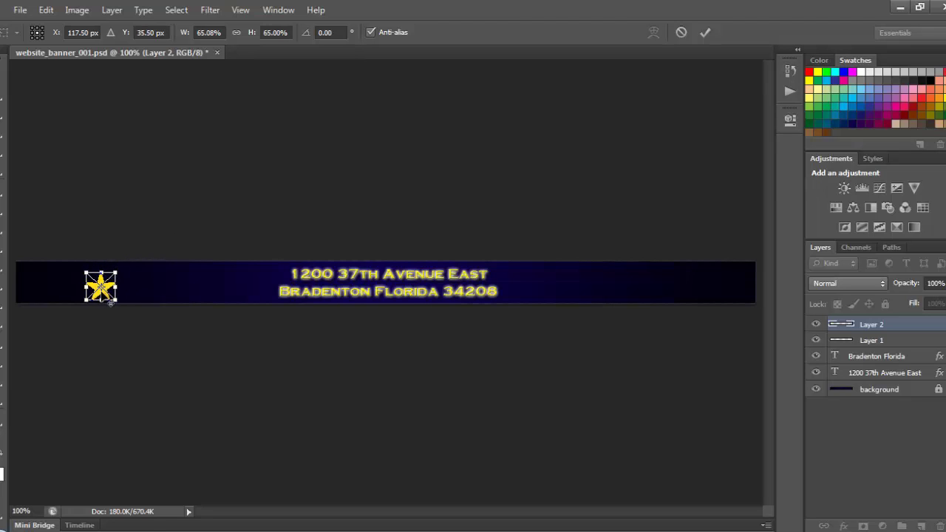
left_click(101, 289)
left_click(101, 290)
- Nudge the left star up to X 119.50 px, Y 29.50 px, centring it vertically in the banner
key("ctrl+plus")
key("ctrl+plus")
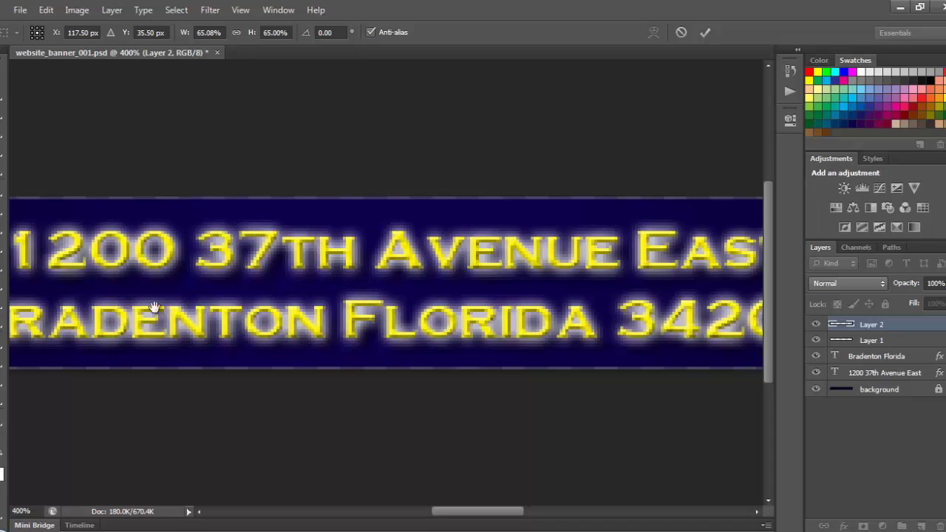
left_click_drag(133, 303, 281, 306)
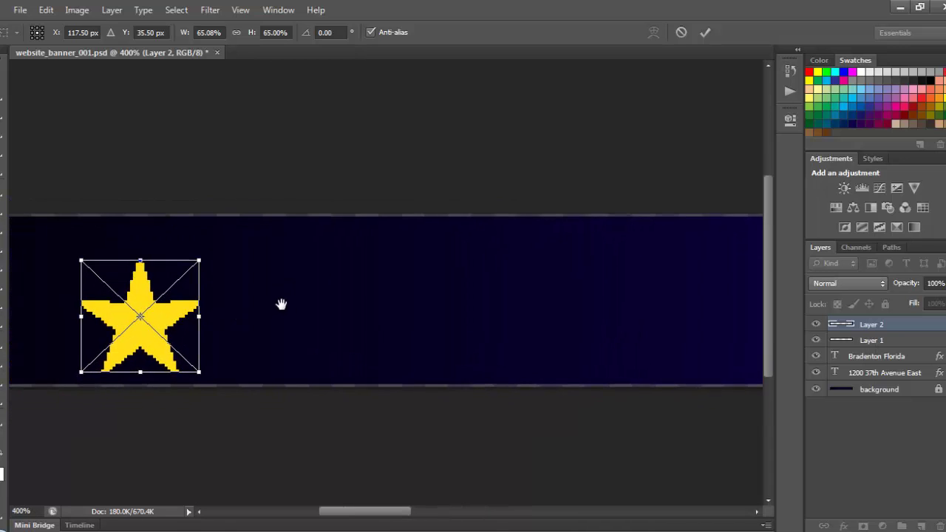
mouse_move(145, 330)
left_mouse_down()
mouse_move(150, 296)
mouse_move(149, 316)
left_mouse_up()
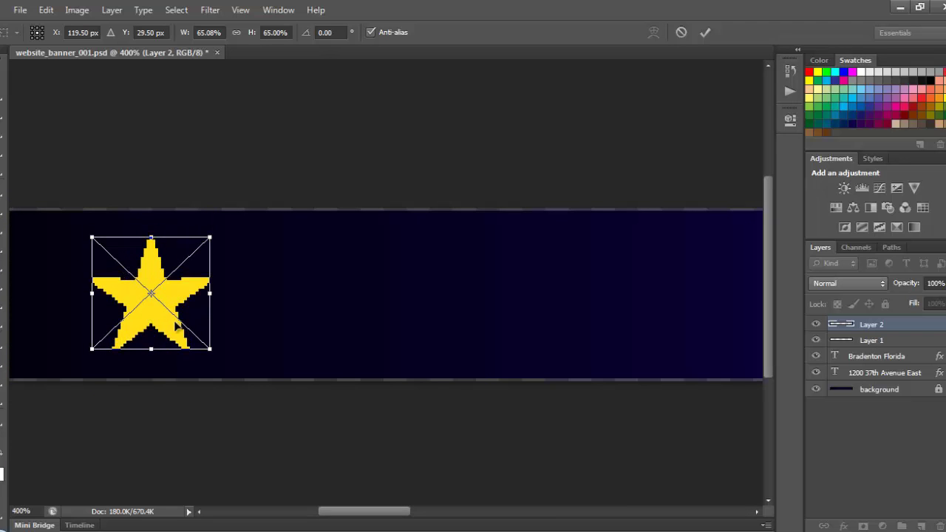
key("ctrl+minus")
key("ctrl+minus")
key("ctrl+minus")
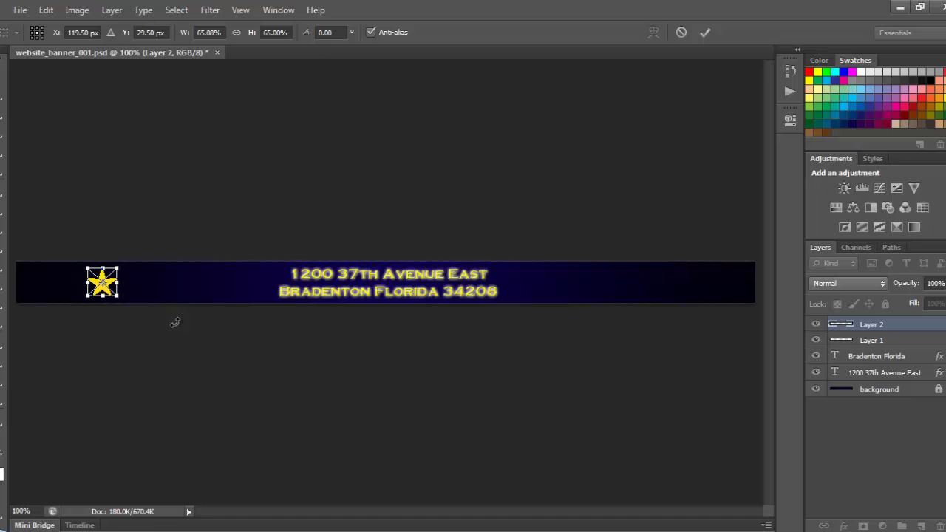
- Commit the placed star and paste the copied bevel, outer glow and drop shadow style onto Layer 2
left_click(2, 73)
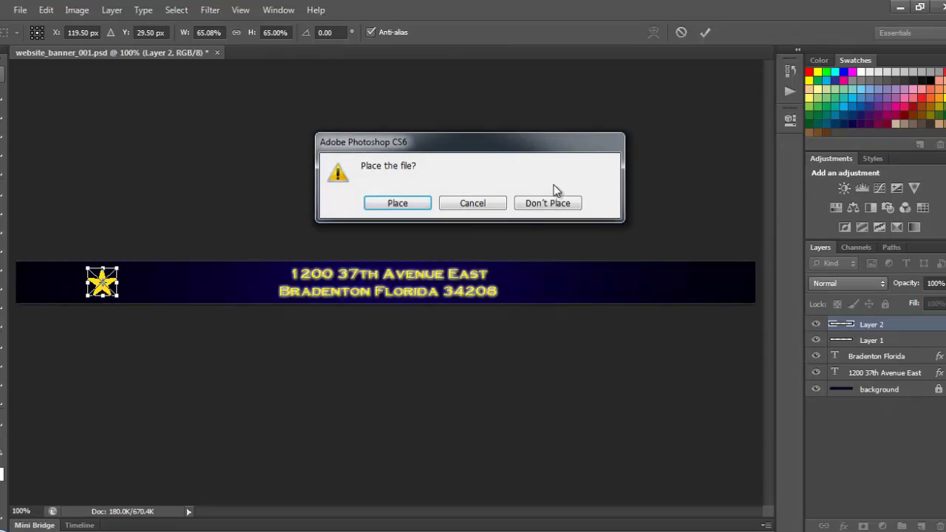
left_click(396, 203)
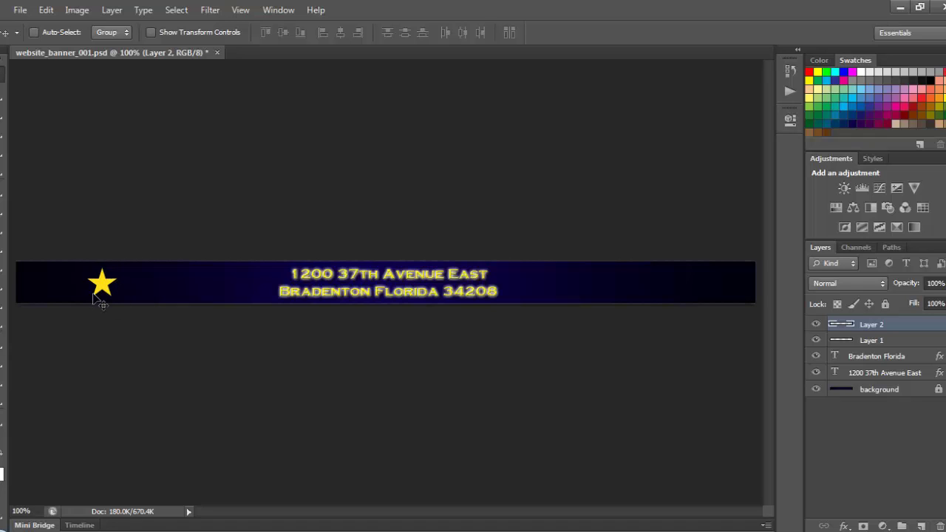
right_click(911, 326)
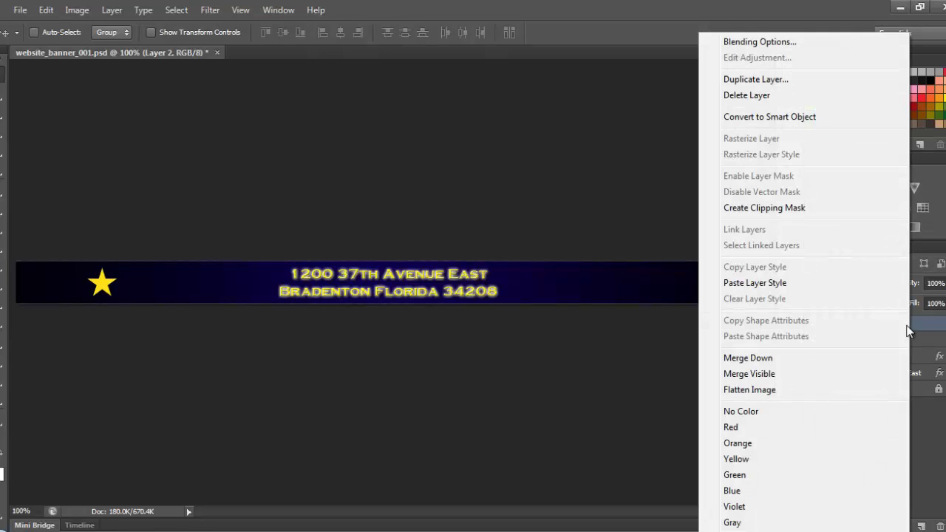
left_click(855, 282)
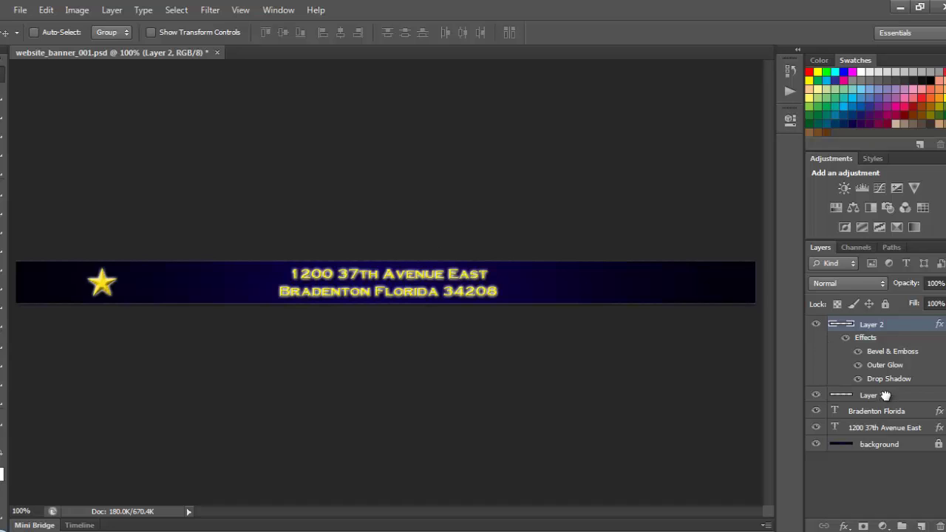
- Delete Layer 1 and rename Layer 2 to 'left star'
left_click_drag(885, 396, 932, 525)
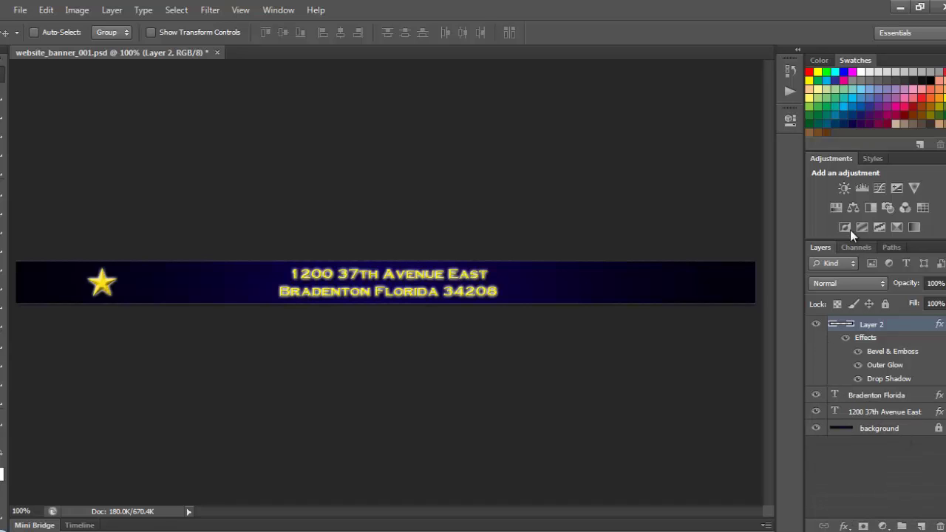
double_click(870, 326)
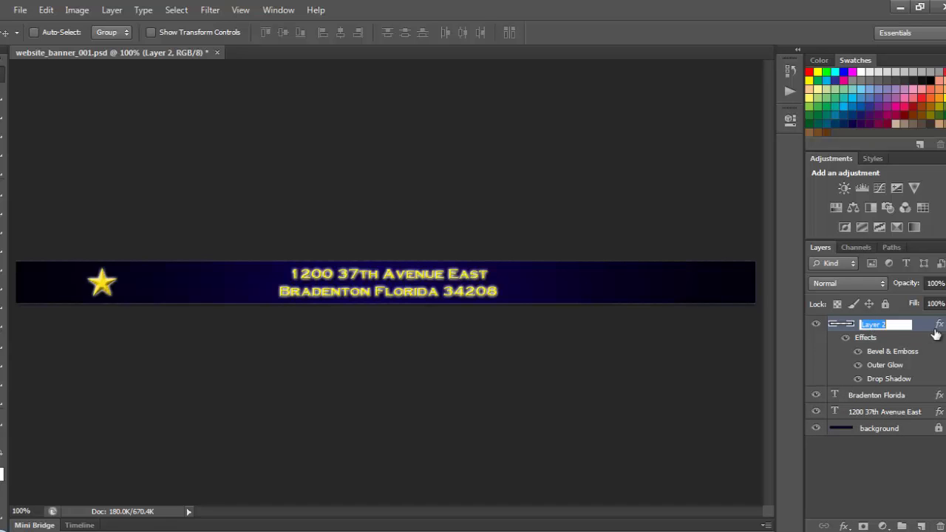
key("BackSpace")
key("Return")
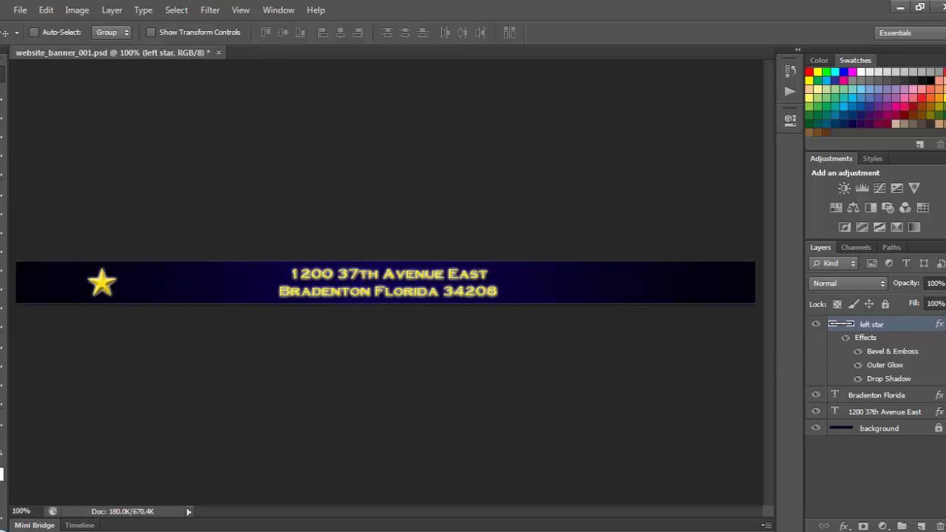
- Duplicate the left star as 'right star' and move it to the banner's right end
left_click(940, 323)
right_click(910, 323)
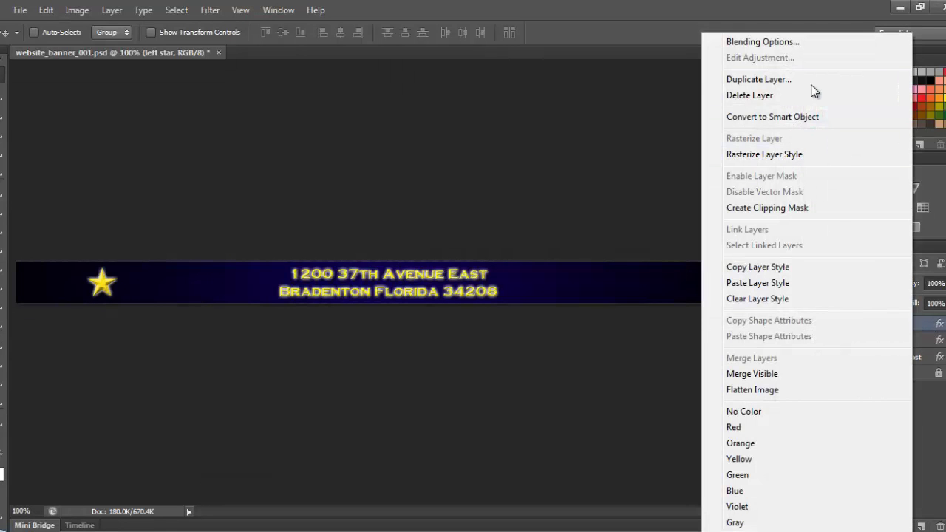
left_click(755, 79)
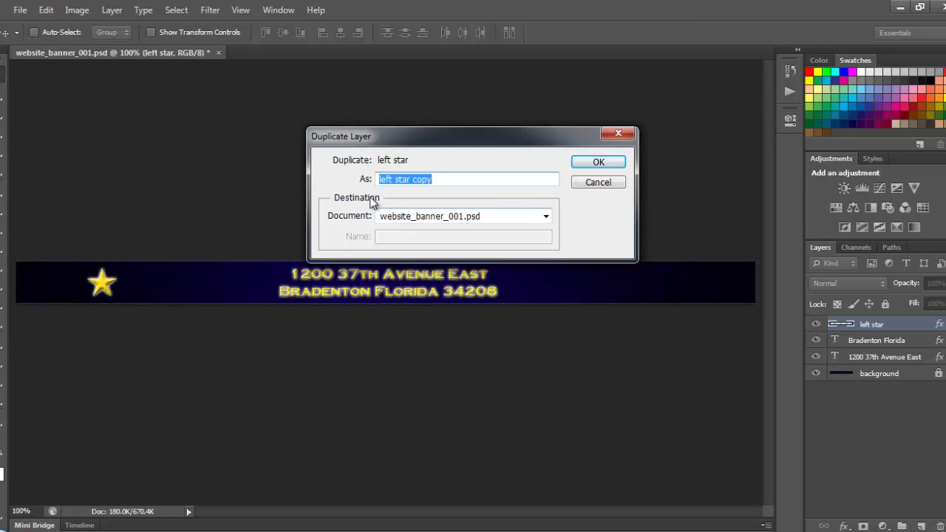
left_click(391, 179)
left_click_drag(321, 178, 59, 161)
type("right star")
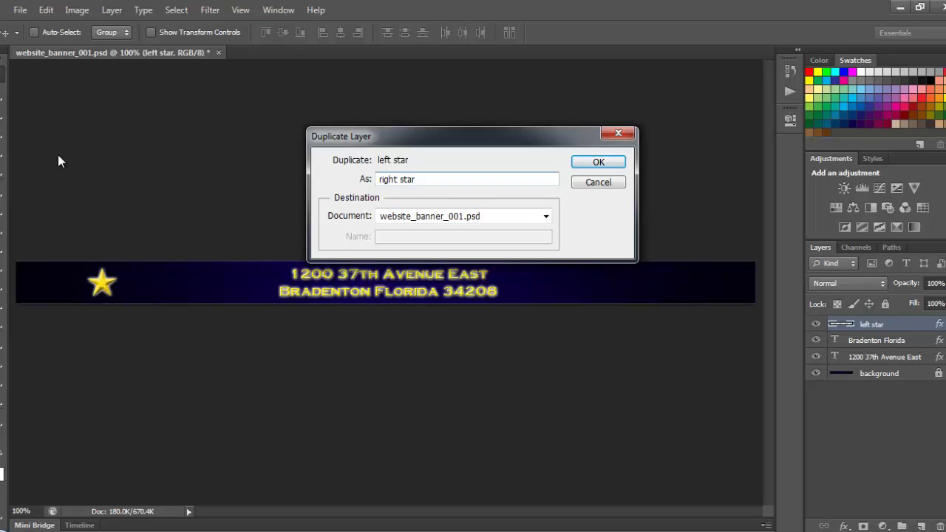
key("Return")
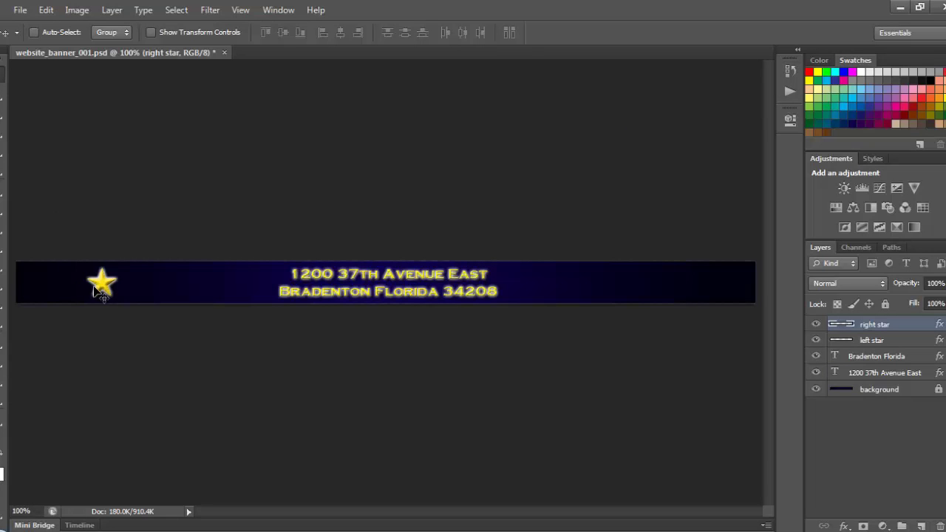
left_click_drag(101, 292, 667, 333)
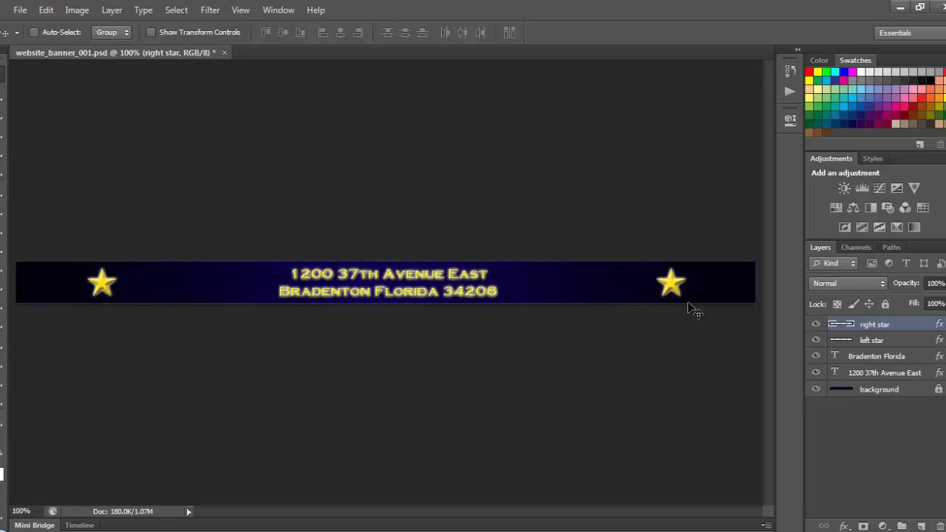
key("Right")
key("Right")
key("Right")
key("Right")
key("Right")
key("Right")
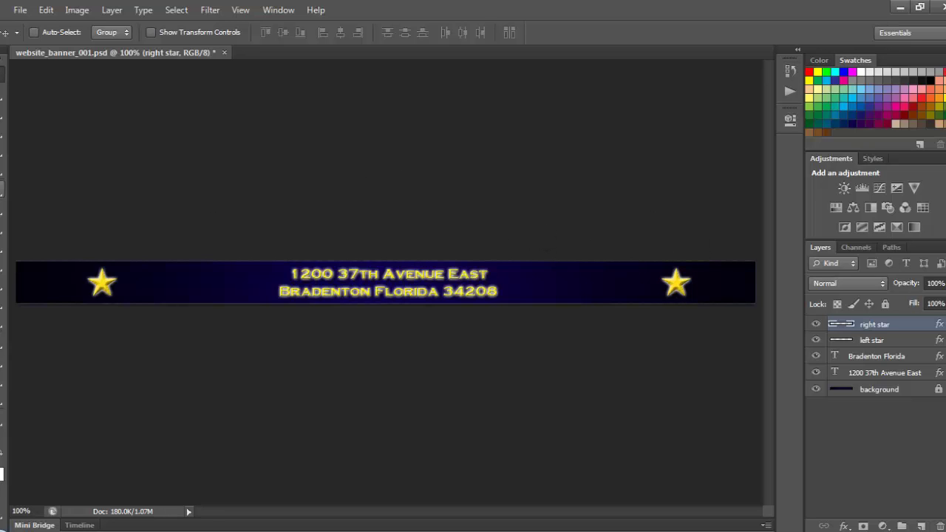
- Save the banner as layered PSD website_footer_001 with maximized compatibility
left_click(20, 10)
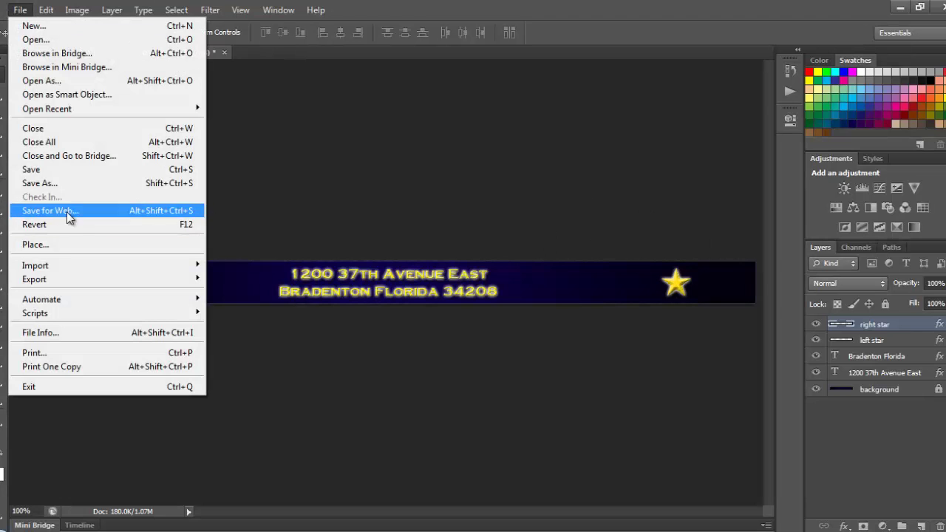
left_click(63, 185)
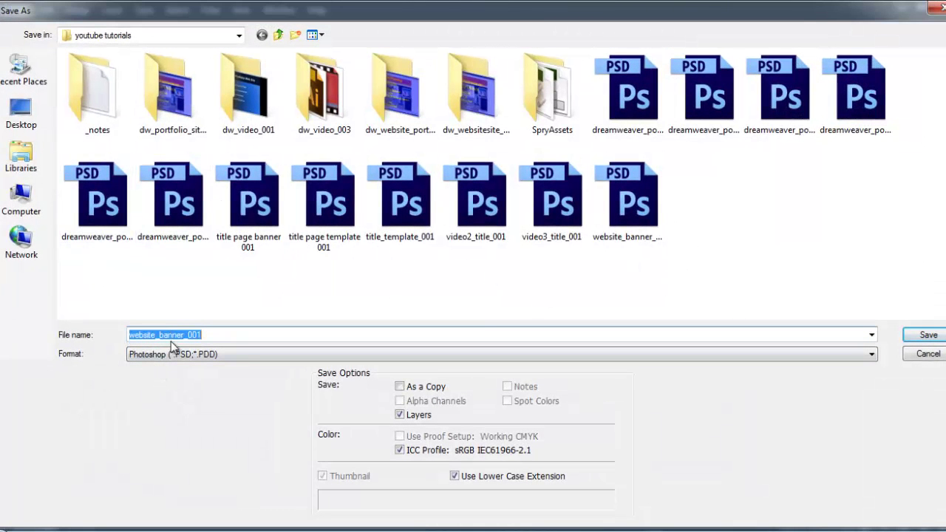
left_click_drag(184, 337, 158, 338)
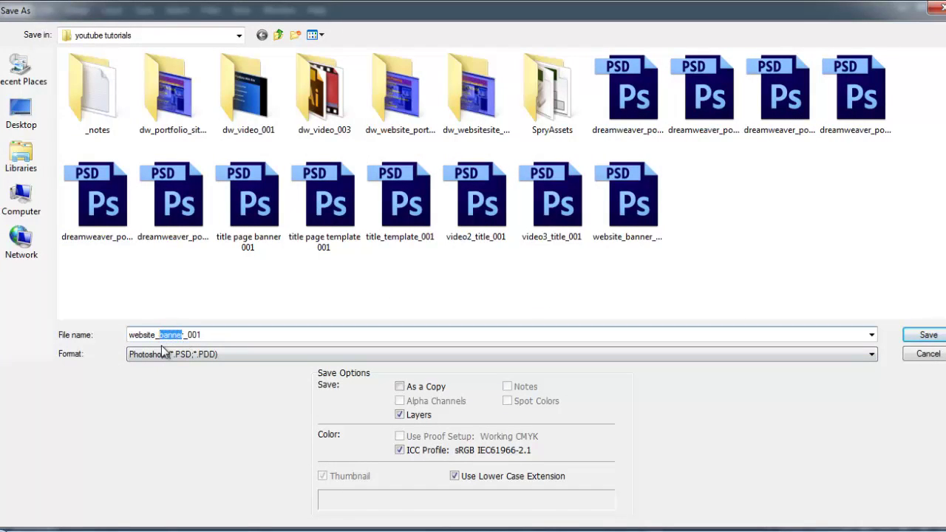
type("footer")
left_click(917, 339)
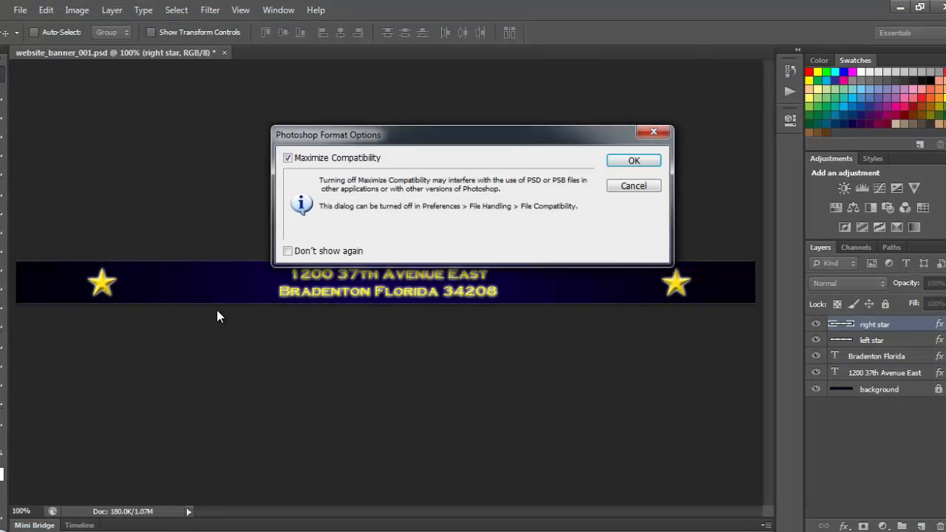
left_click(625, 164)
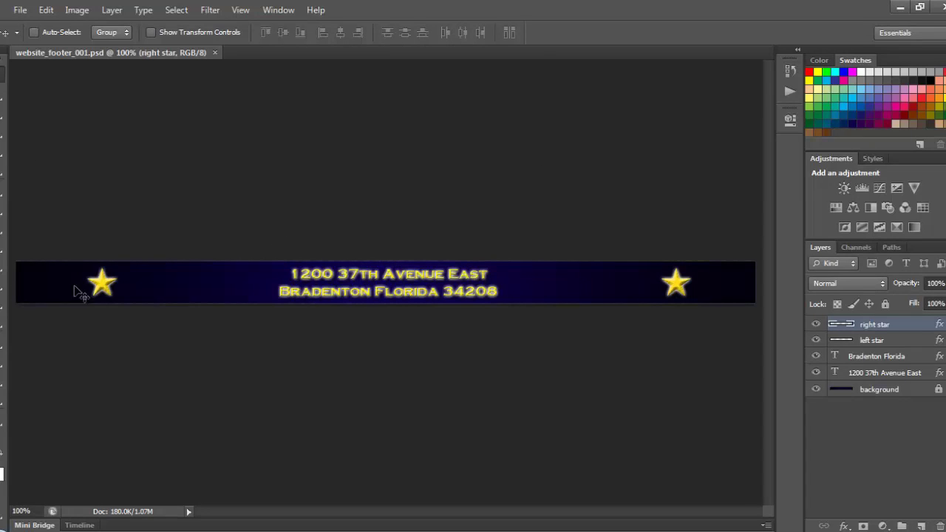
- Export a JPEG High, quality 60 copy via Save for Web as website_footer_001
left_click(20, 10)
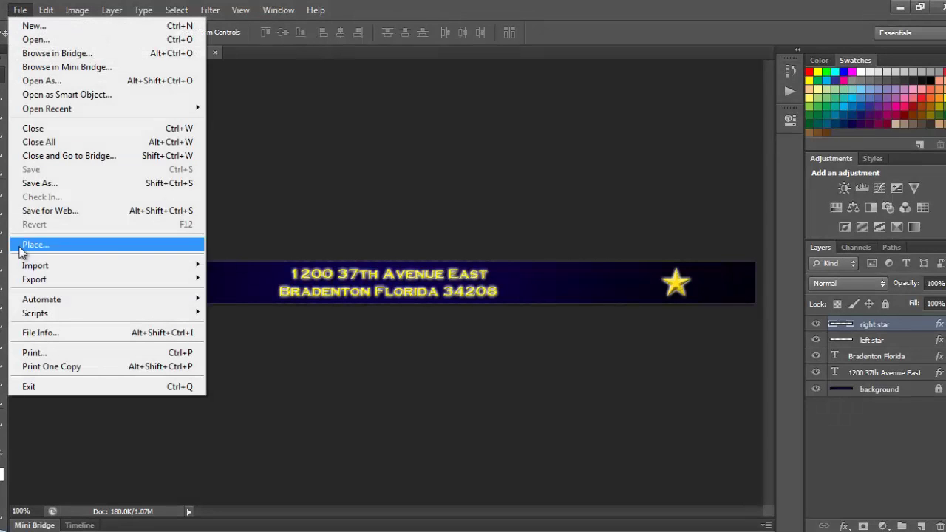
left_click(38, 212)
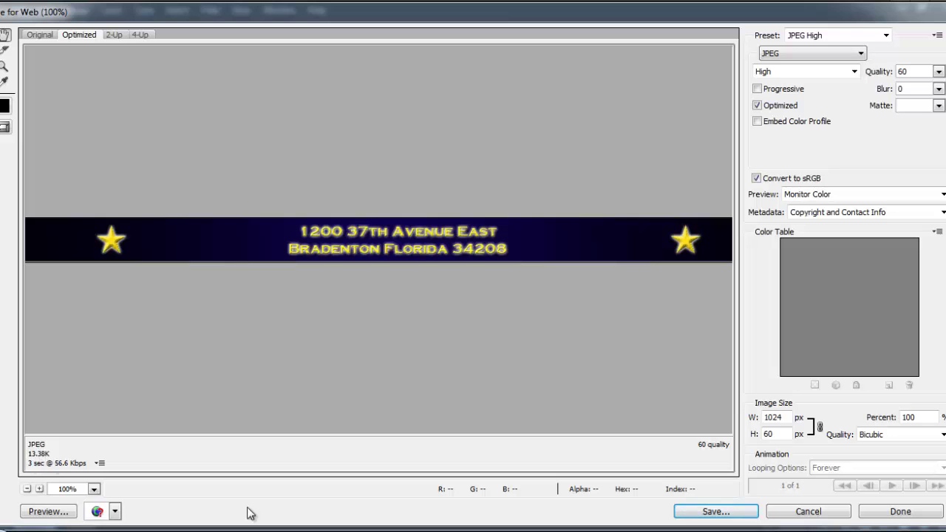
left_click(706, 517)
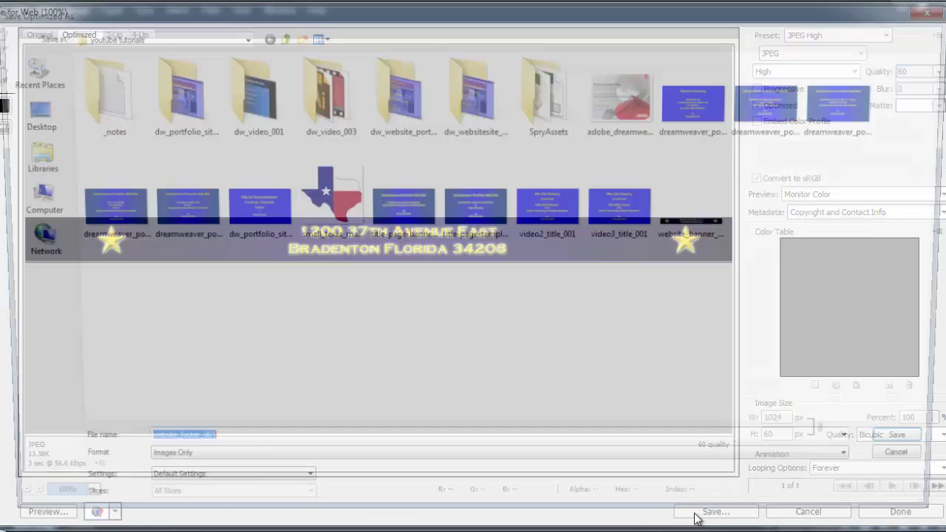
key("Return")
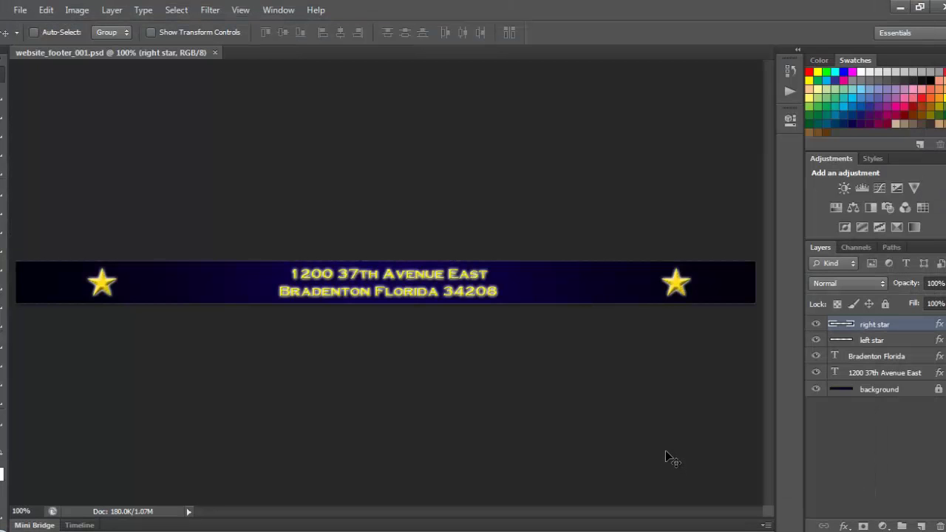